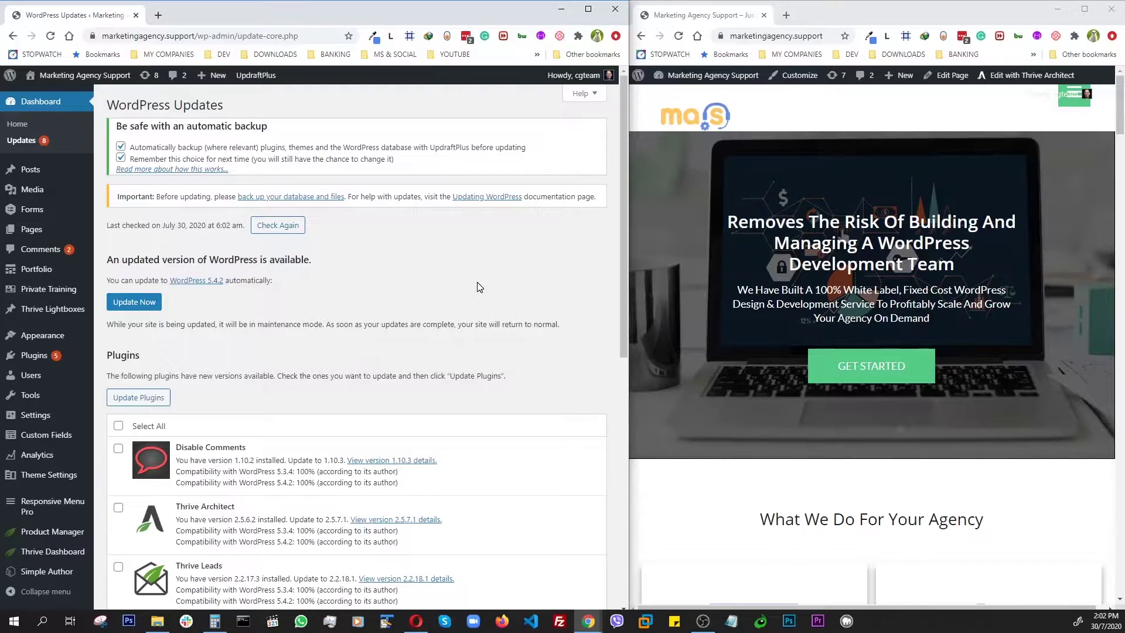
# Review the available WordPress core, plugin and theme updates on the WordPress Updates page.
pyautogui.scroll(-5, 479, 287)
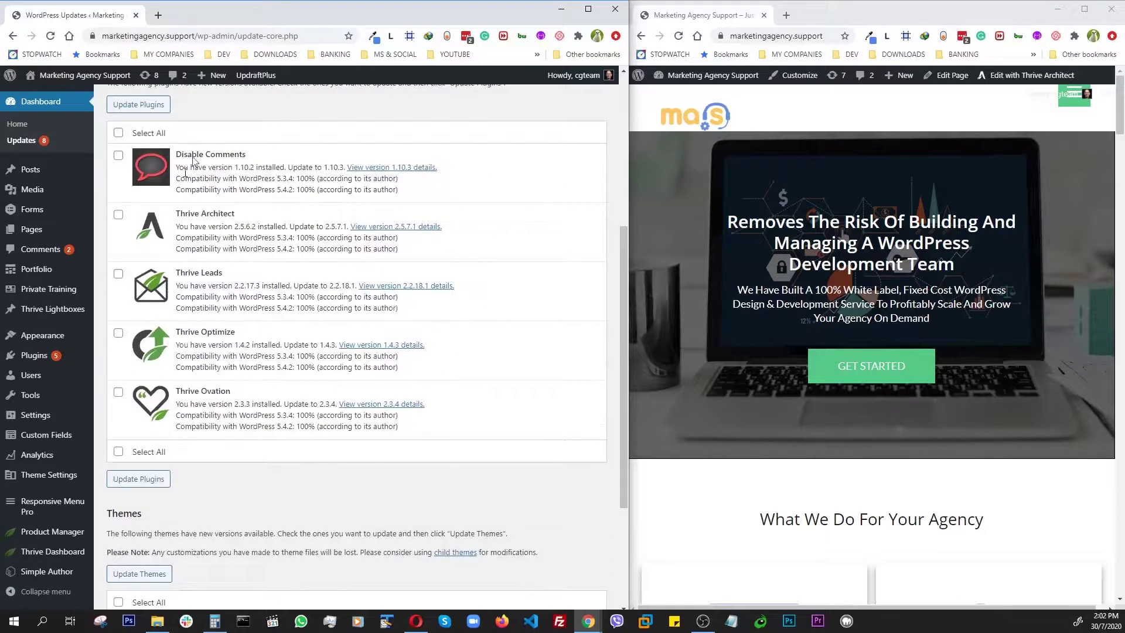
pyautogui.scroll(-3, 195, 184)
pyautogui.scroll(5, 195, 226)
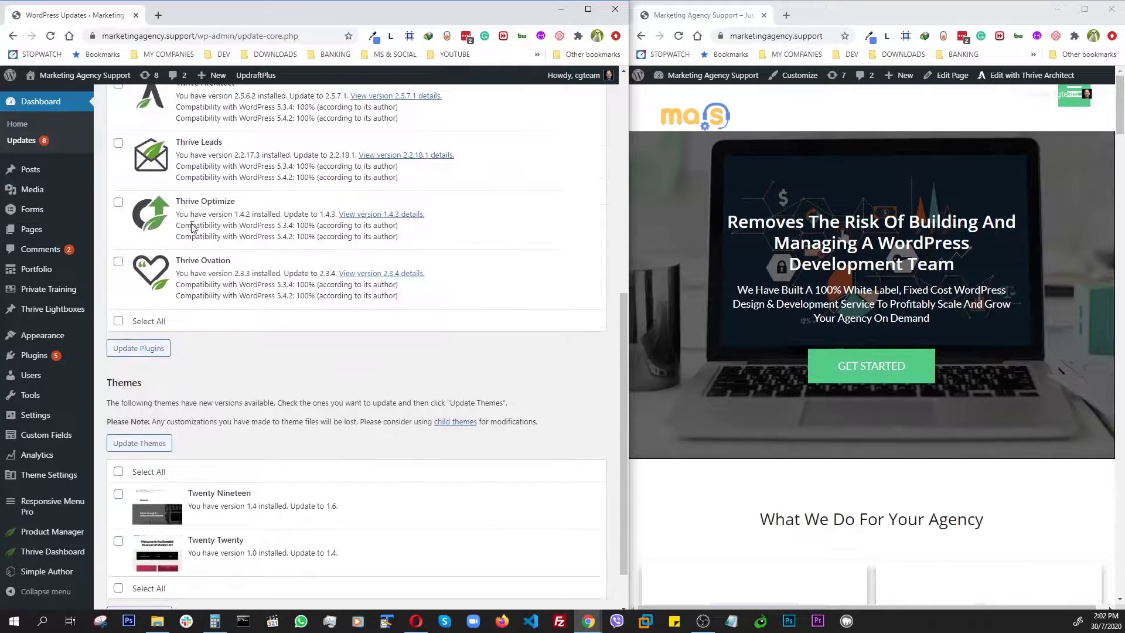
pyautogui.scroll(-5, 209, 472)
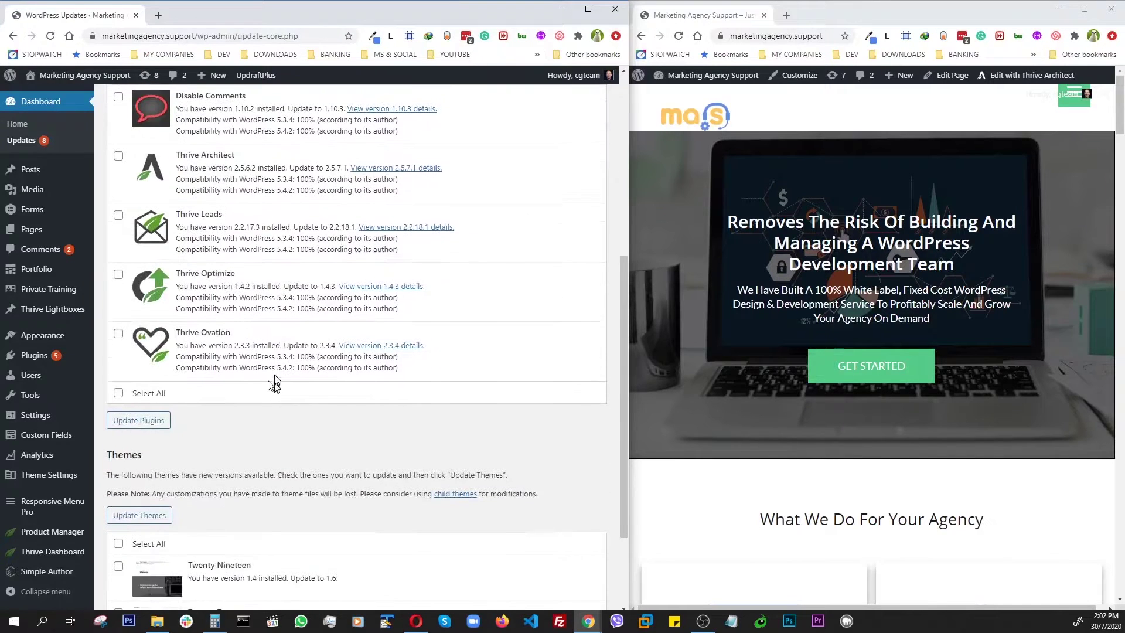
pyautogui.scroll(8, 216, 409)
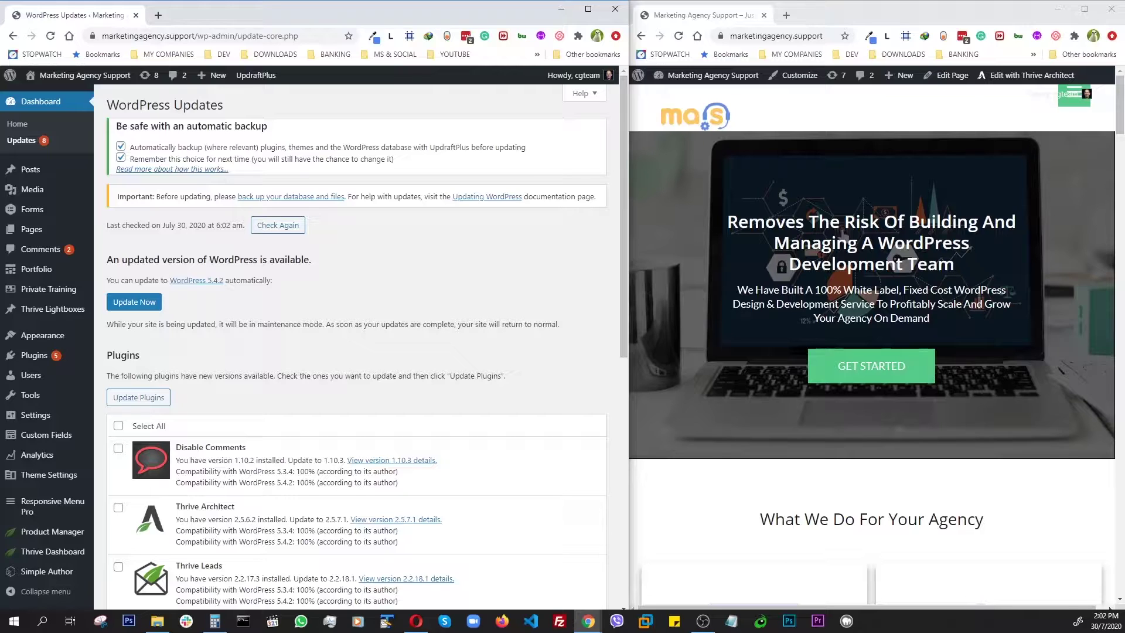
pyautogui.click(801, 122)
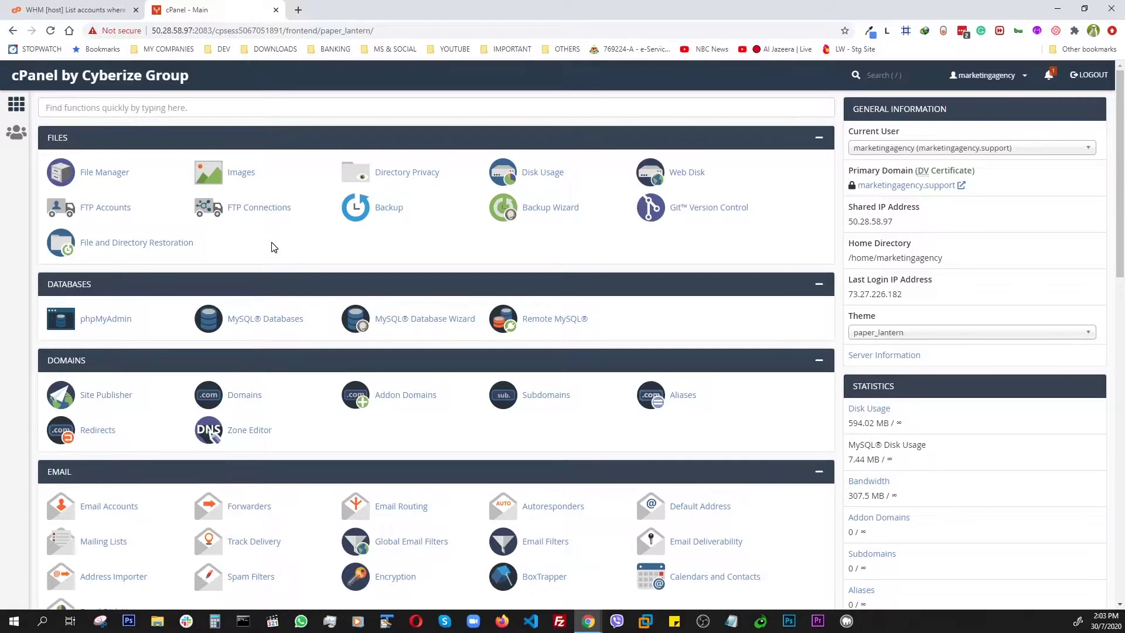
# Open the cPanel Terminal in a separate browser tab and switch to it.
pyautogui.scroll(-7, 272, 247)
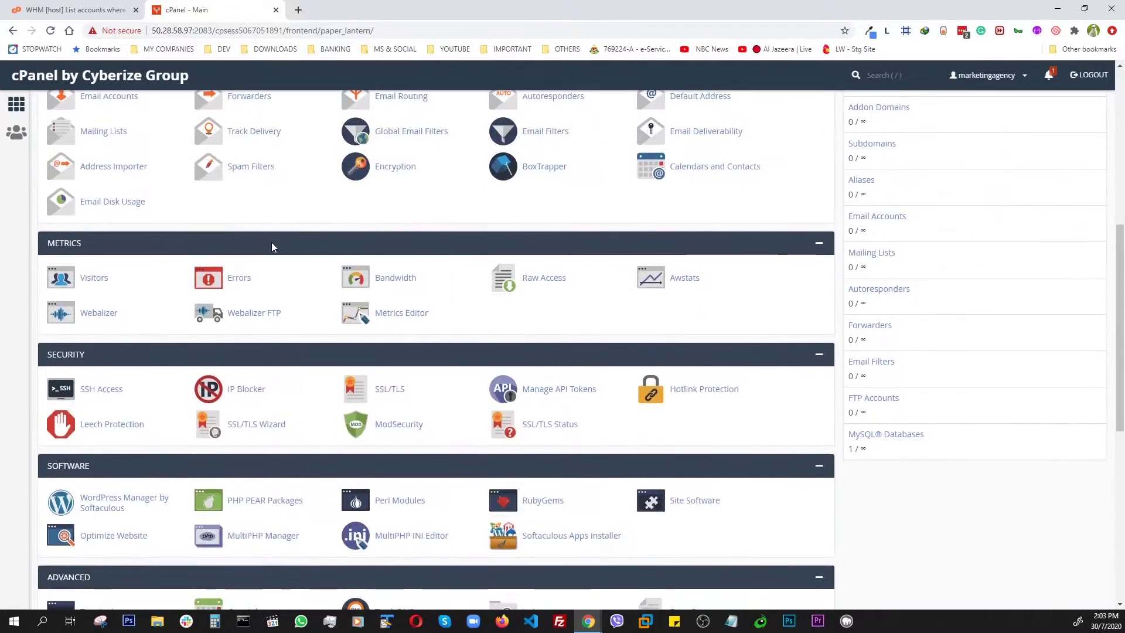
pyautogui.scroll(-5, 271, 242)
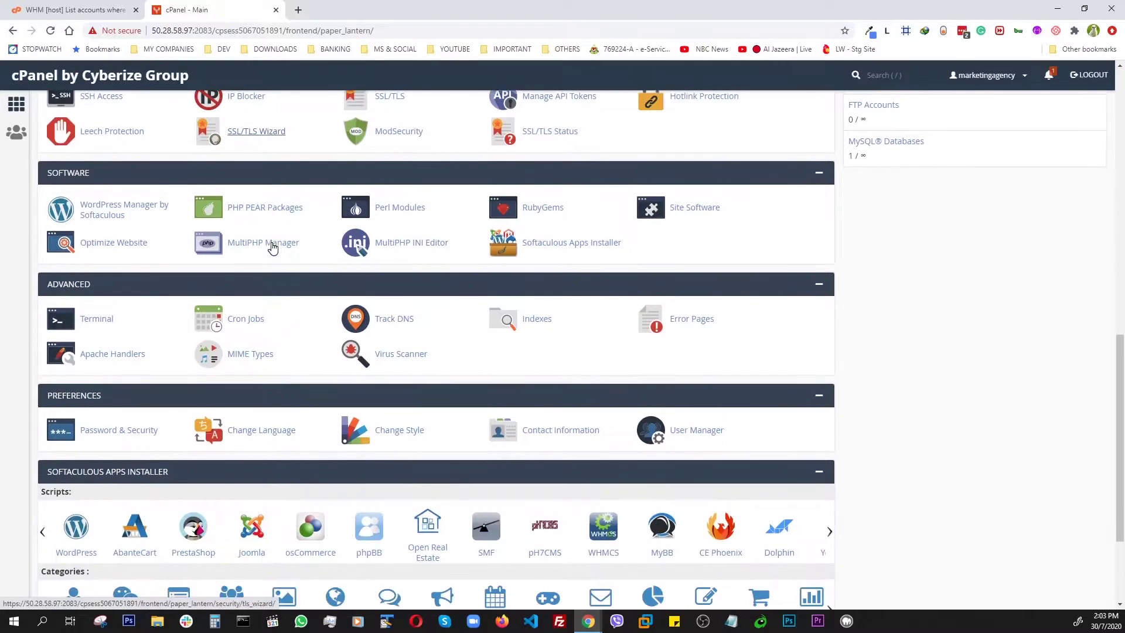
pyautogui.rightClick(95, 323)
pyautogui.click(135, 326)
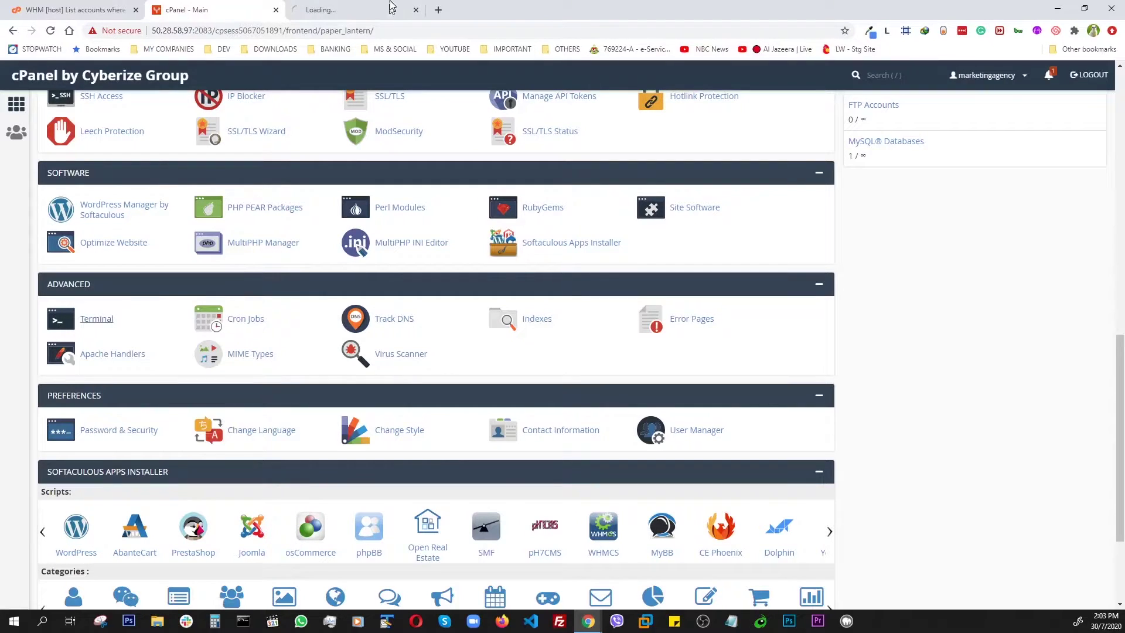
pyautogui.click(350, 9)
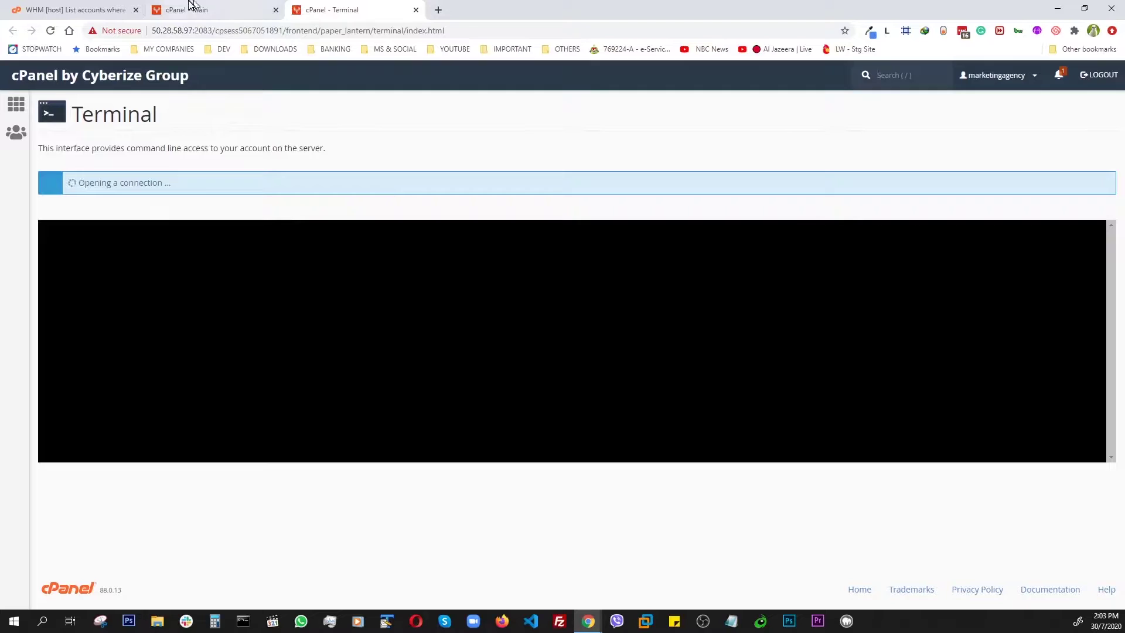
# From the cPanel main page, open File Manager in its own browser tab and show it.
pyautogui.click(219, 12)
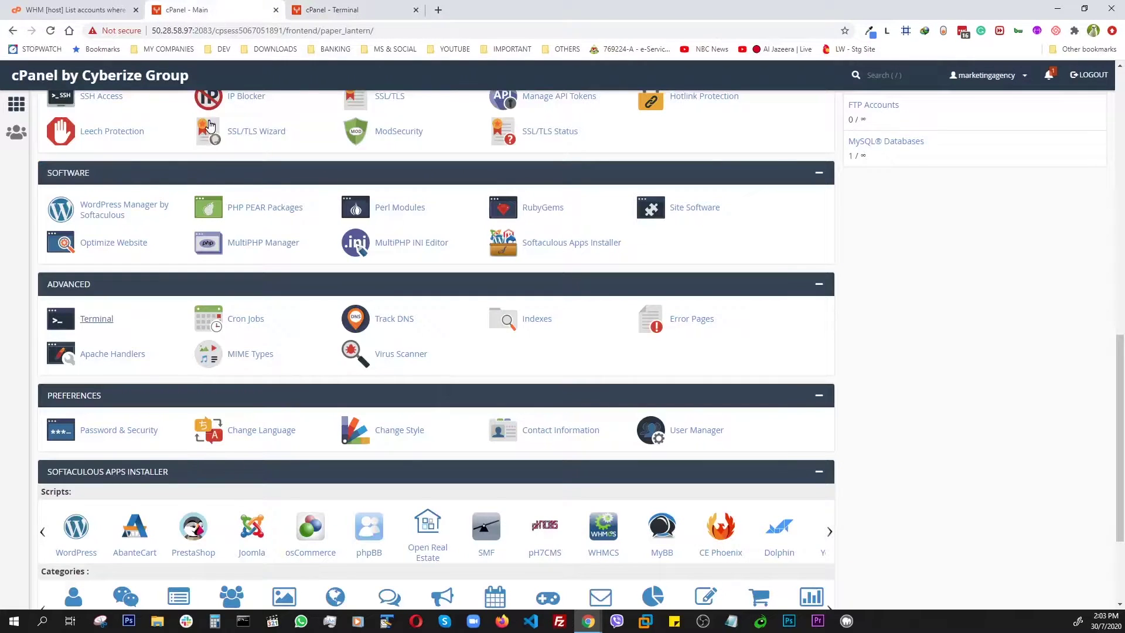
pyautogui.scroll(15, 211, 123)
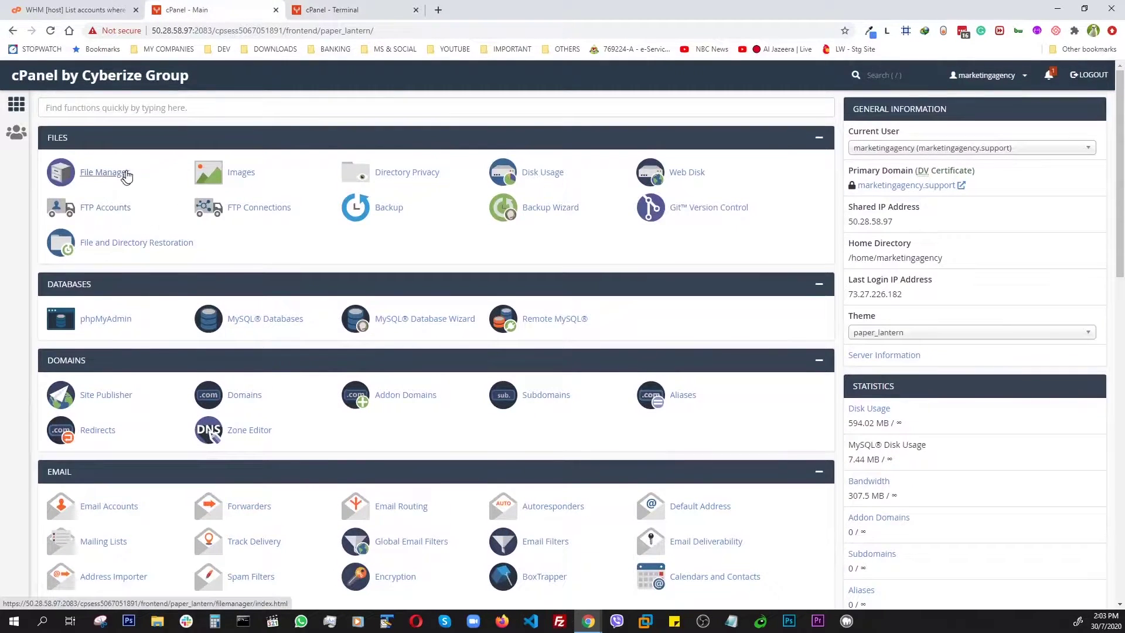
pyautogui.rightClick(104, 171)
pyautogui.click(114, 177)
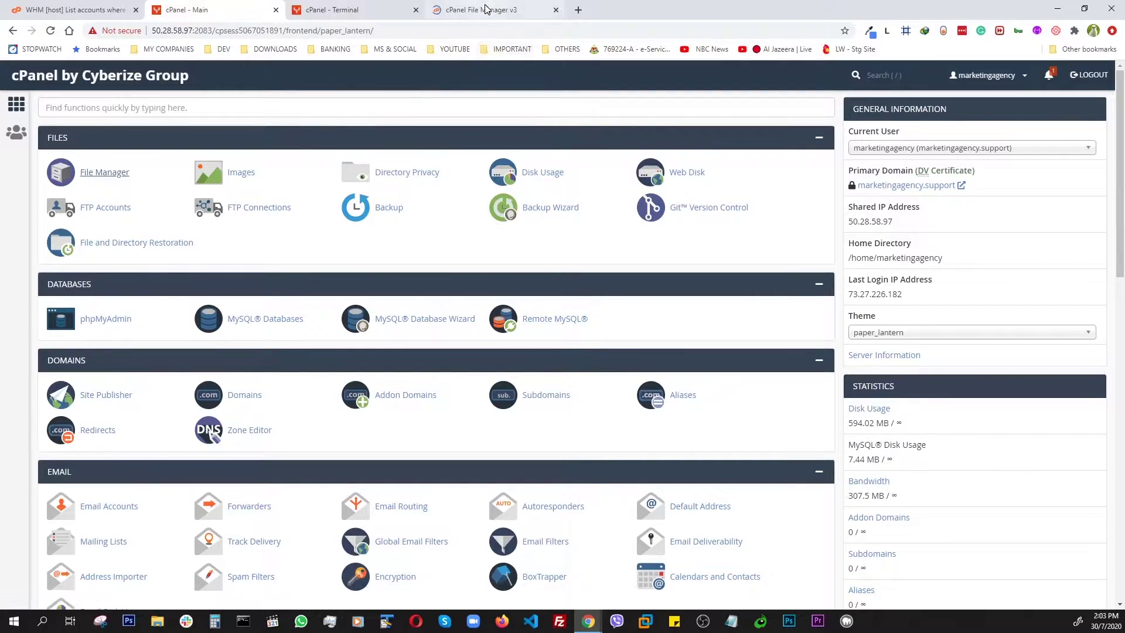
pyautogui.click(483, 10)
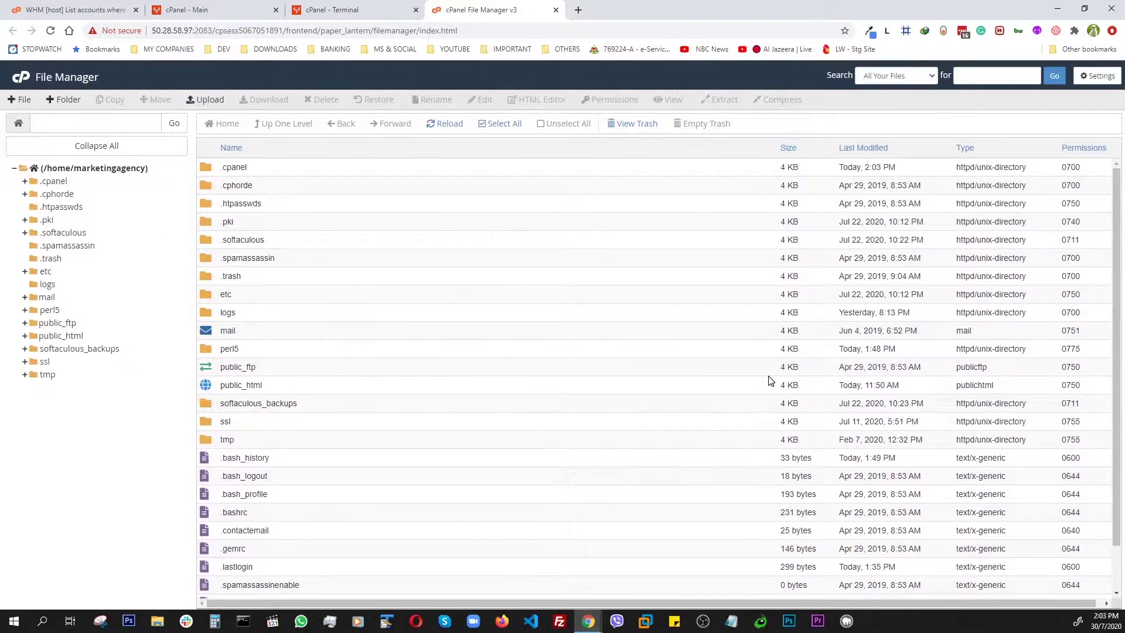
# Run ls in the Terminal to list the home directory, and compare it with the File Manager folders.
pyautogui.click(214, 9)
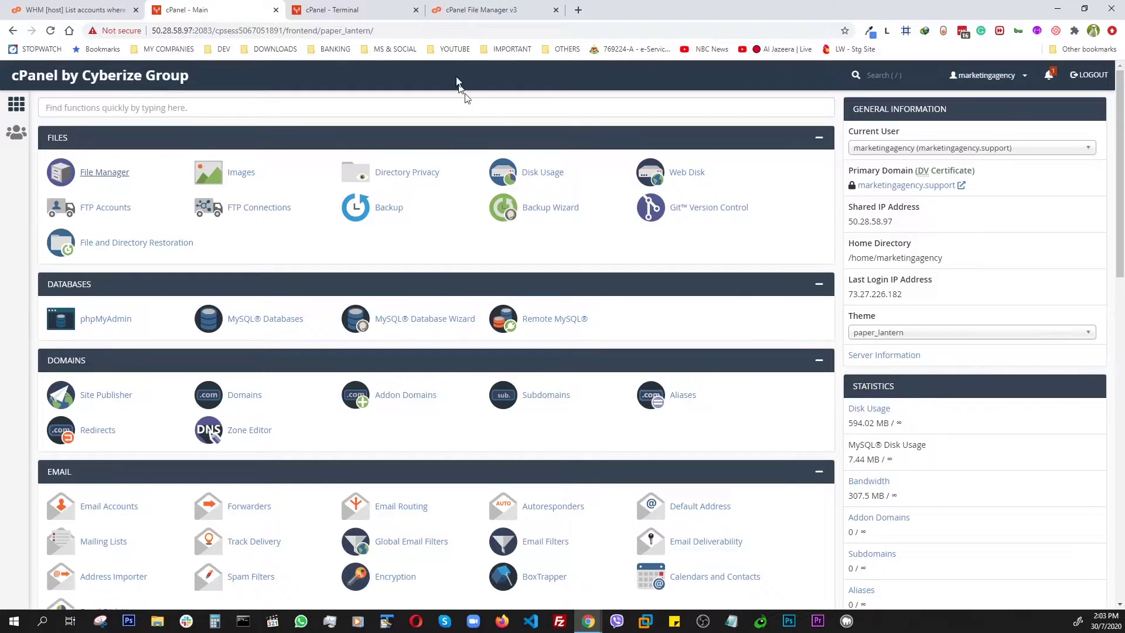
pyautogui.click(333, 14)
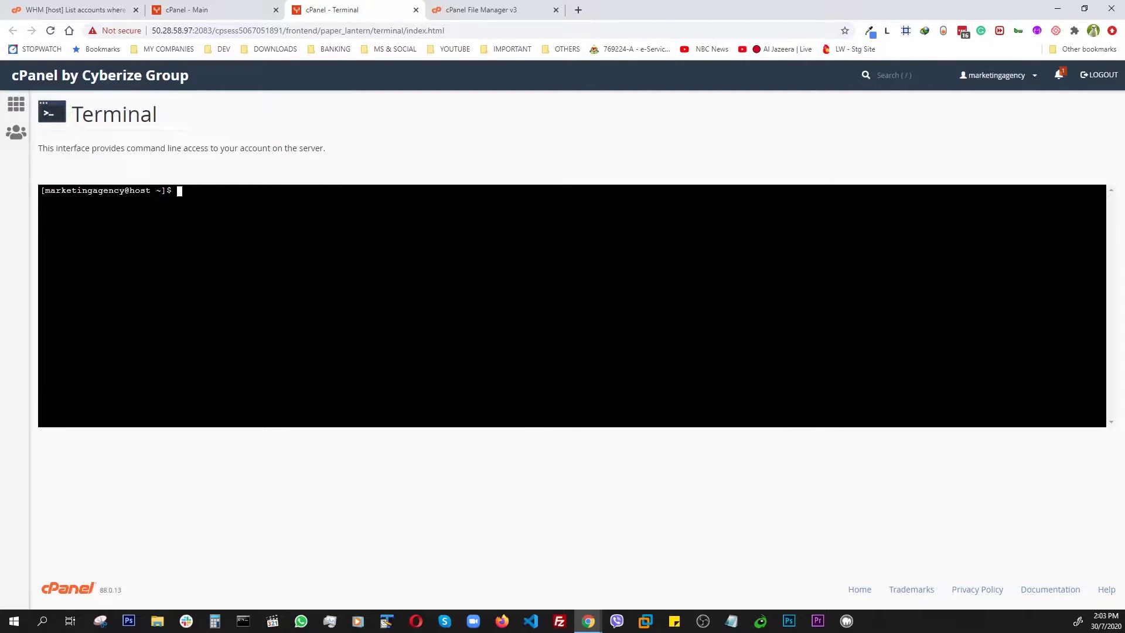
pyautogui.press('Return')
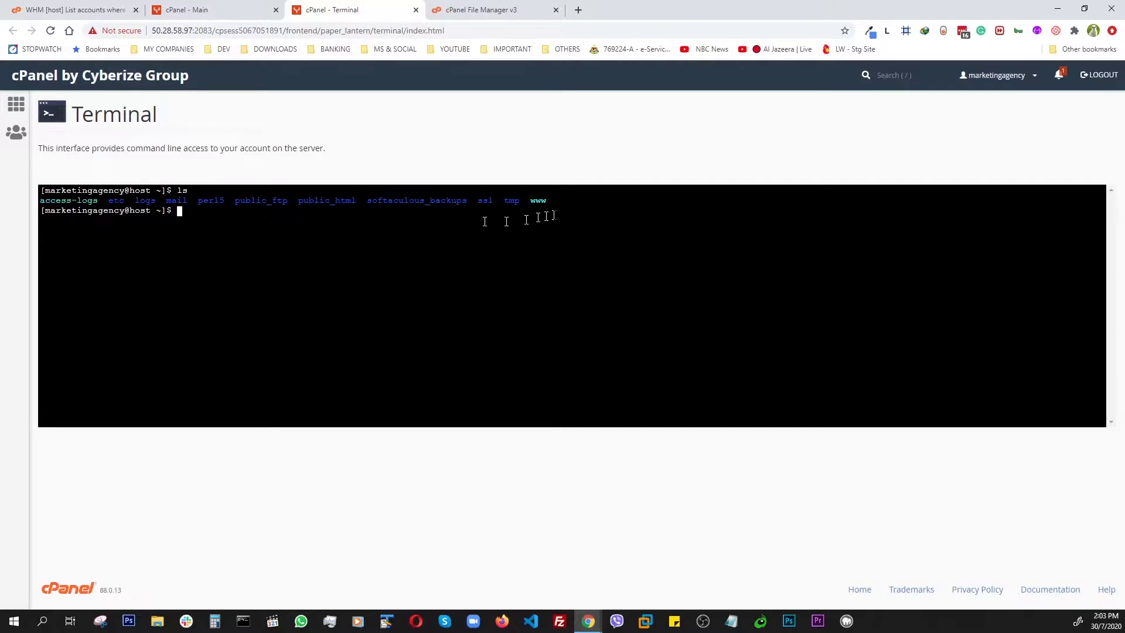
pyautogui.click(480, 10)
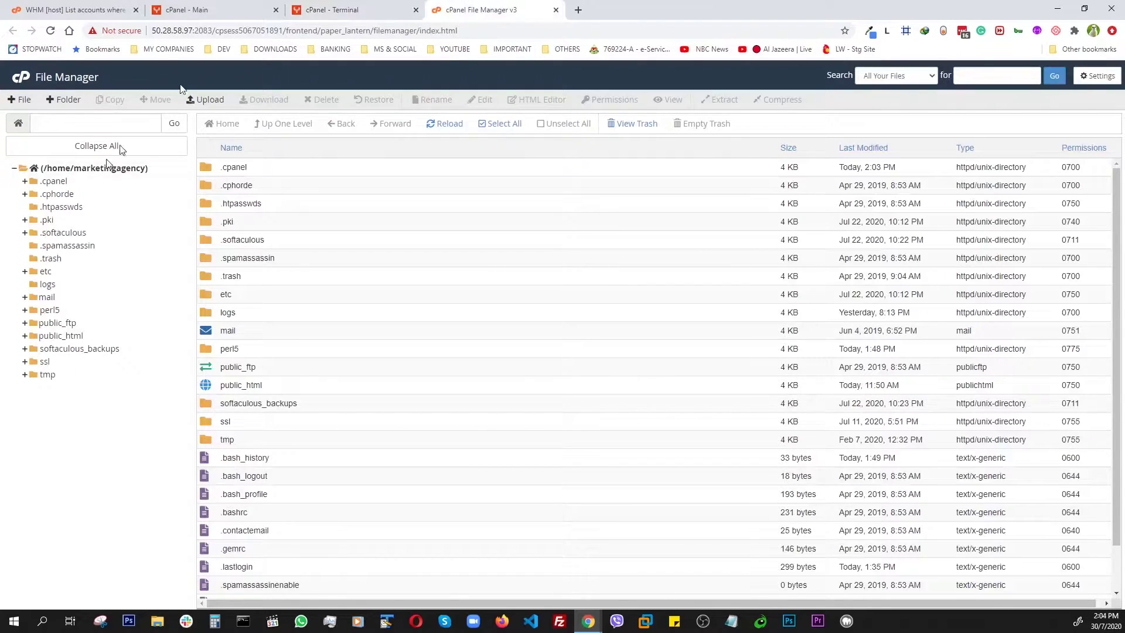
# Check the server's disk space with df -h in the Terminal and highlight the /dev/vda3 line.
pyautogui.click(337, 12)
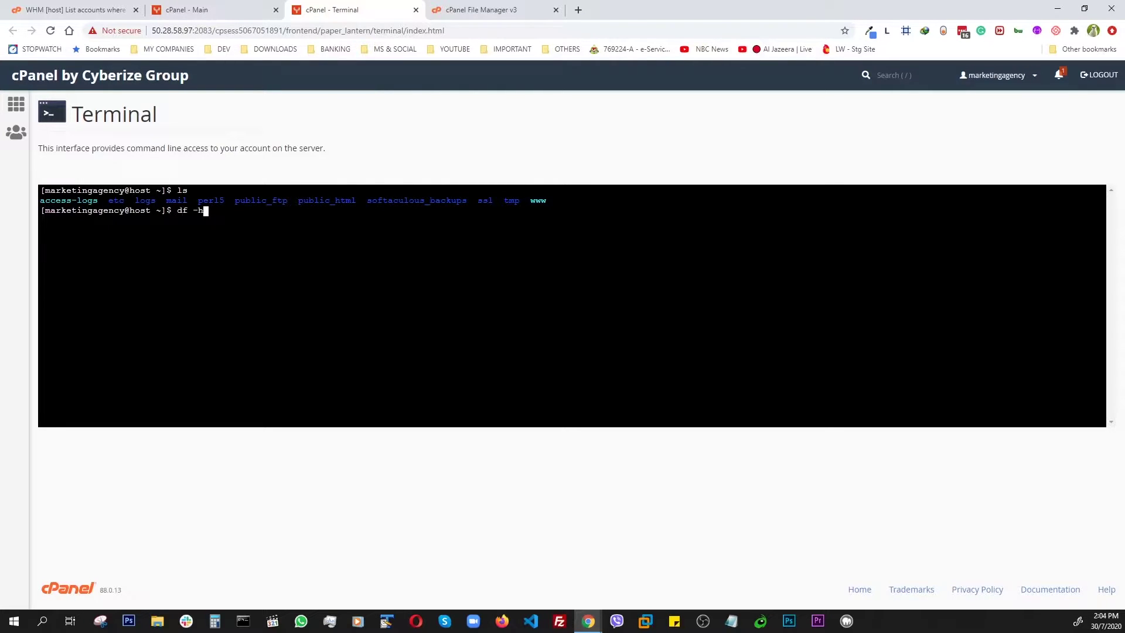
pyautogui.press('Return')
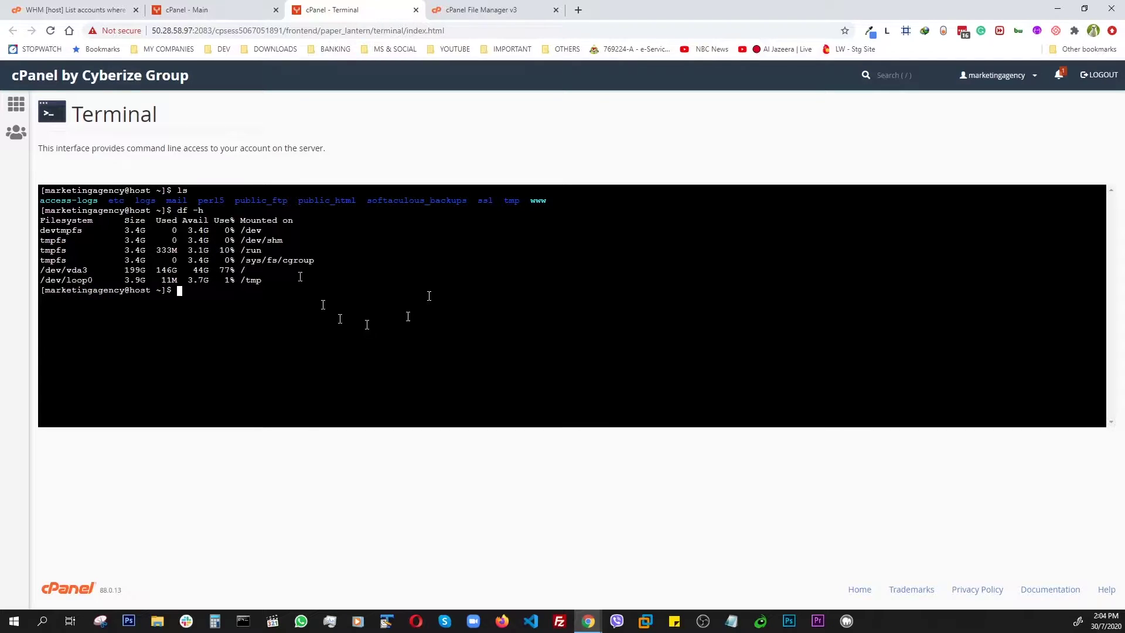
pyautogui.moveTo(42, 271); pyautogui.dragTo(244, 272)
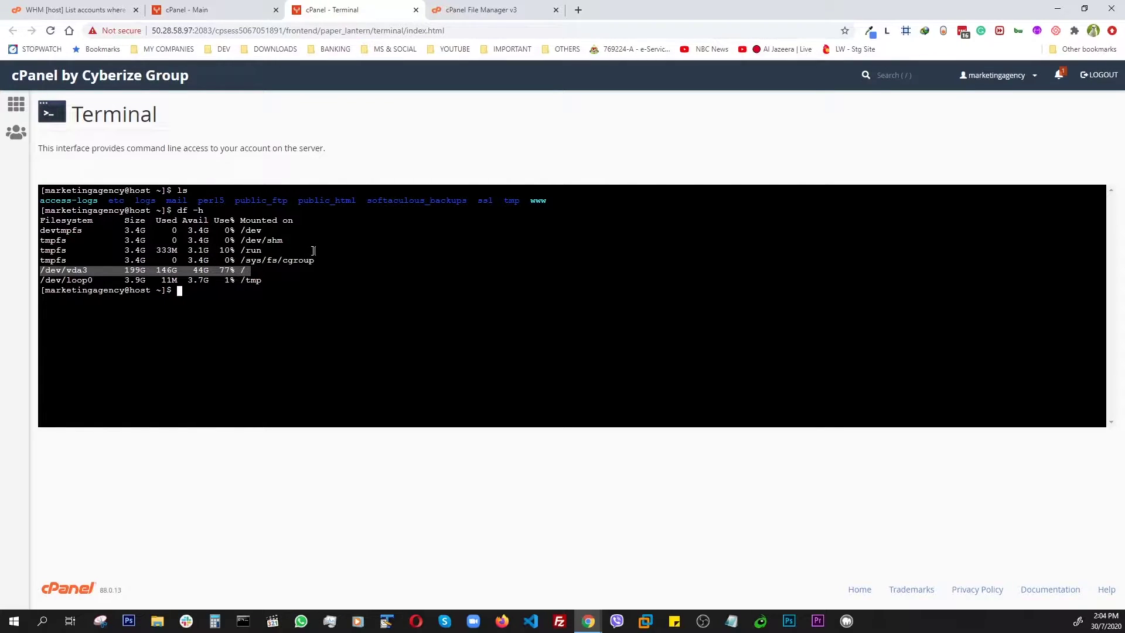
# Open WordPress Manager by Softaculous from cPanel's Software section in a new browser tab and switch to it.
pyautogui.click(229, 17)
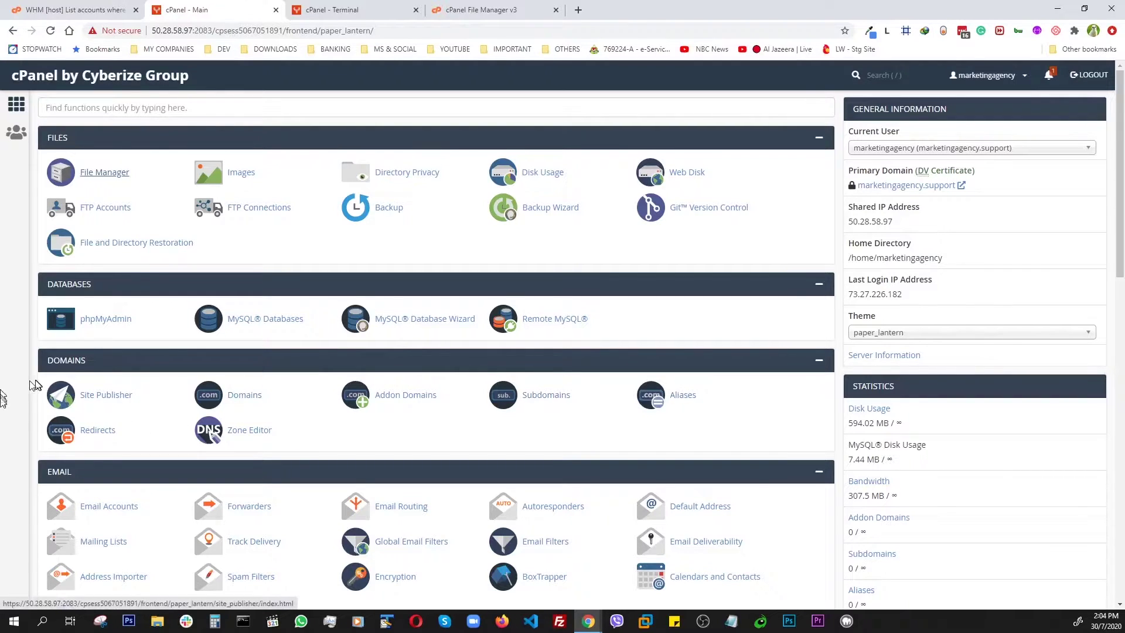
pyautogui.scroll(-9, 234, 392)
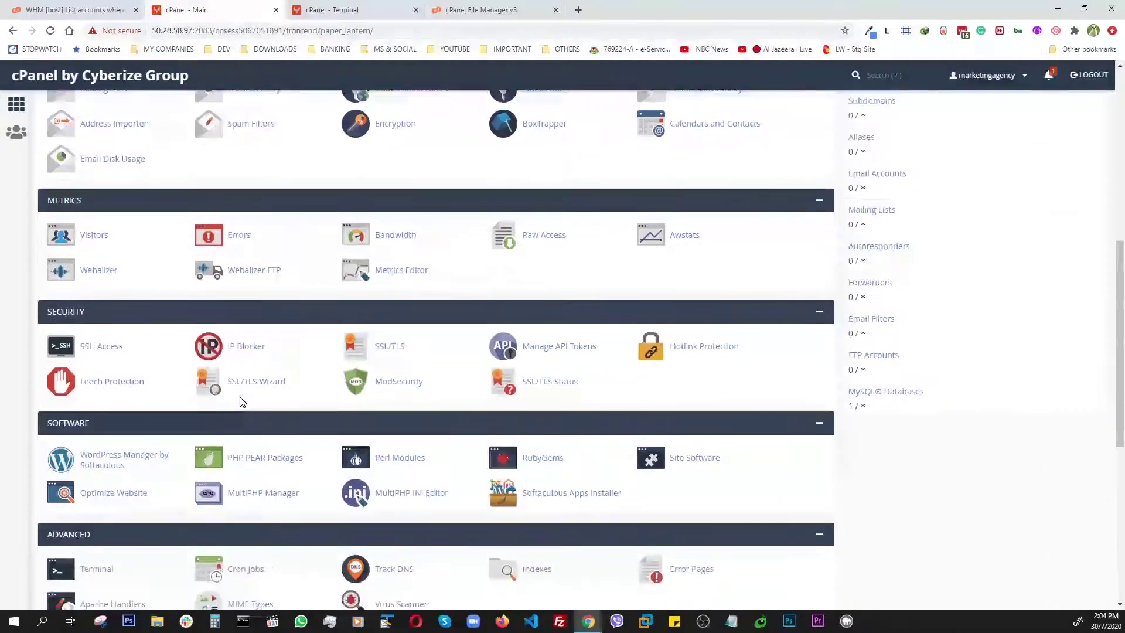
pyautogui.scroll(-2, 201, 422)
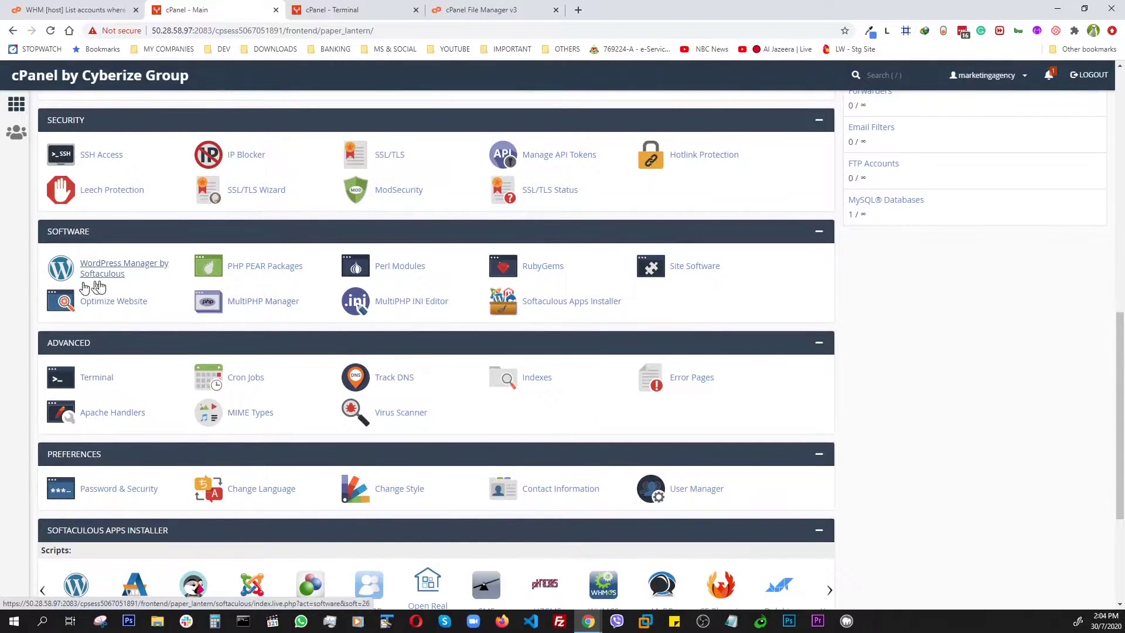
pyautogui.scroll(-4, 88, 352)
pyautogui.scroll(8, 118, 328)
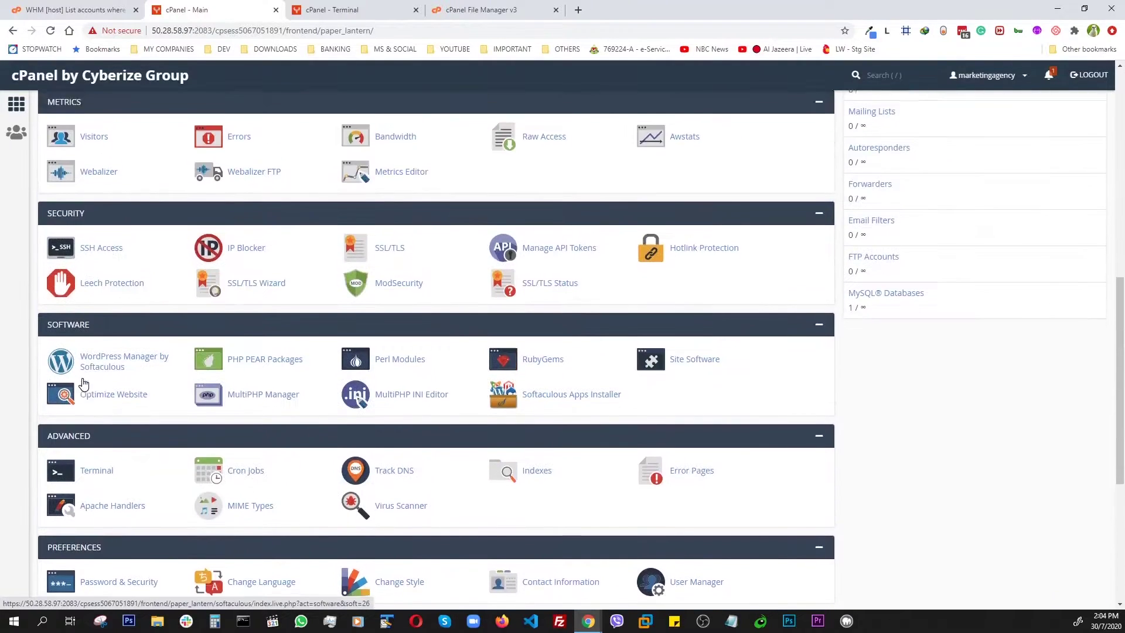
pyautogui.scroll(-3, 132, 309)
pyautogui.scroll(-2, 132, 309)
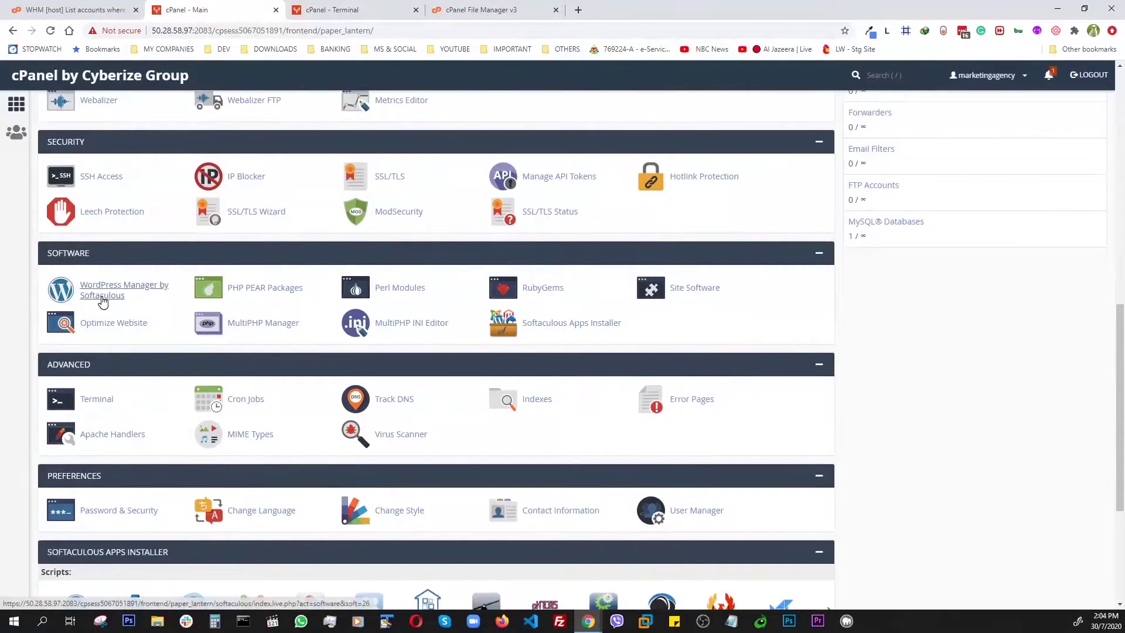
pyautogui.rightClick(102, 297)
pyautogui.click(129, 308)
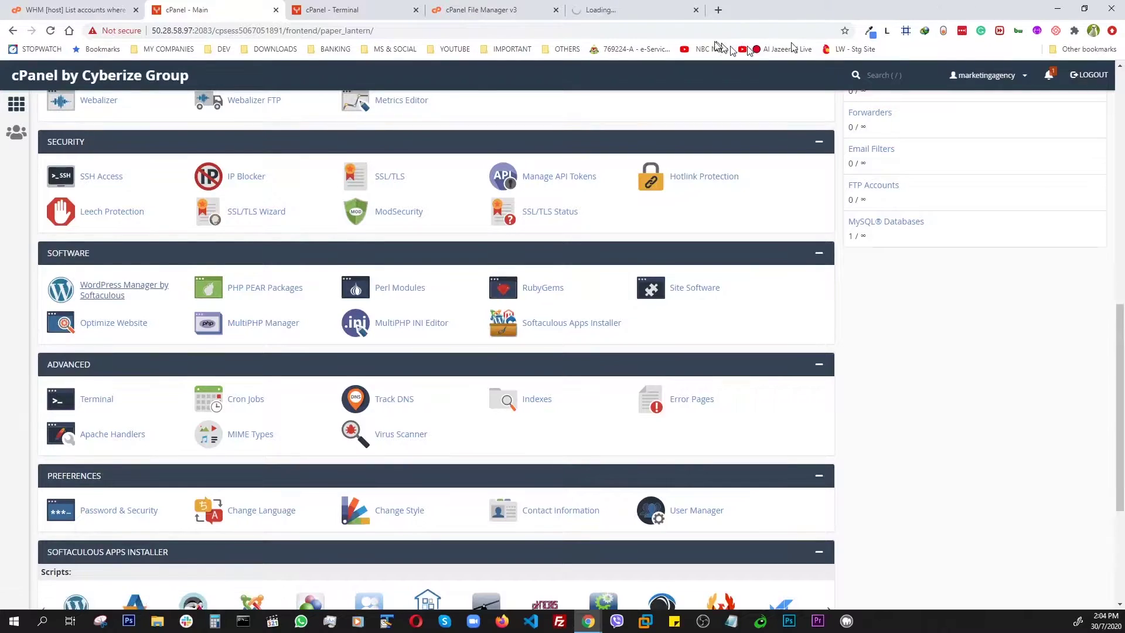
pyautogui.click(639, 9)
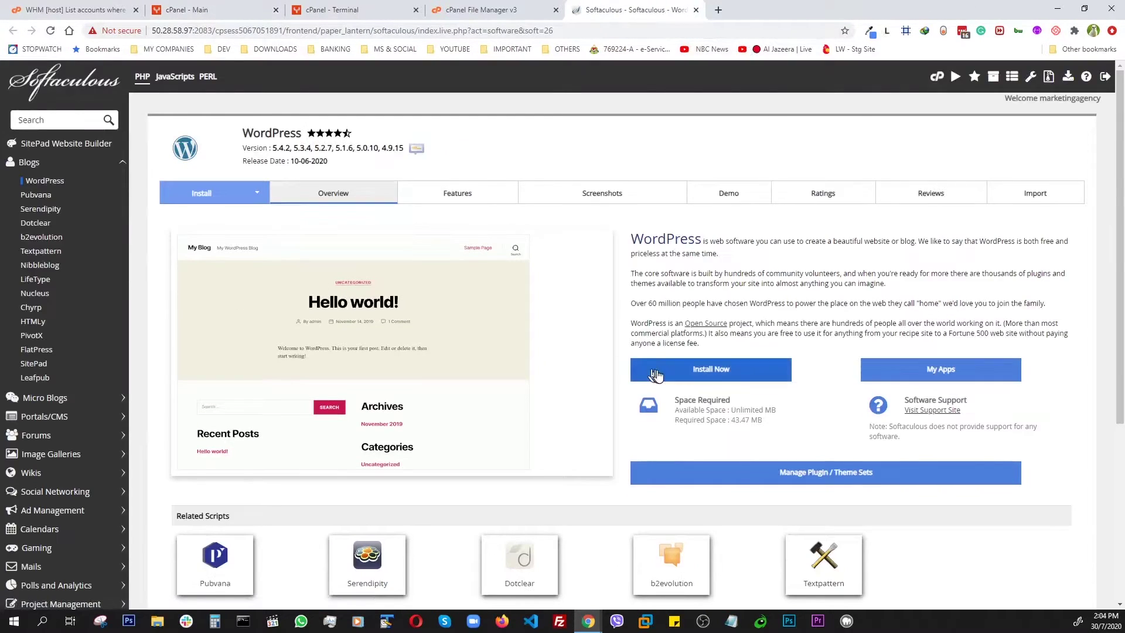
pyautogui.scroll(-4, 658, 382)
pyautogui.scroll(4, 397, 323)
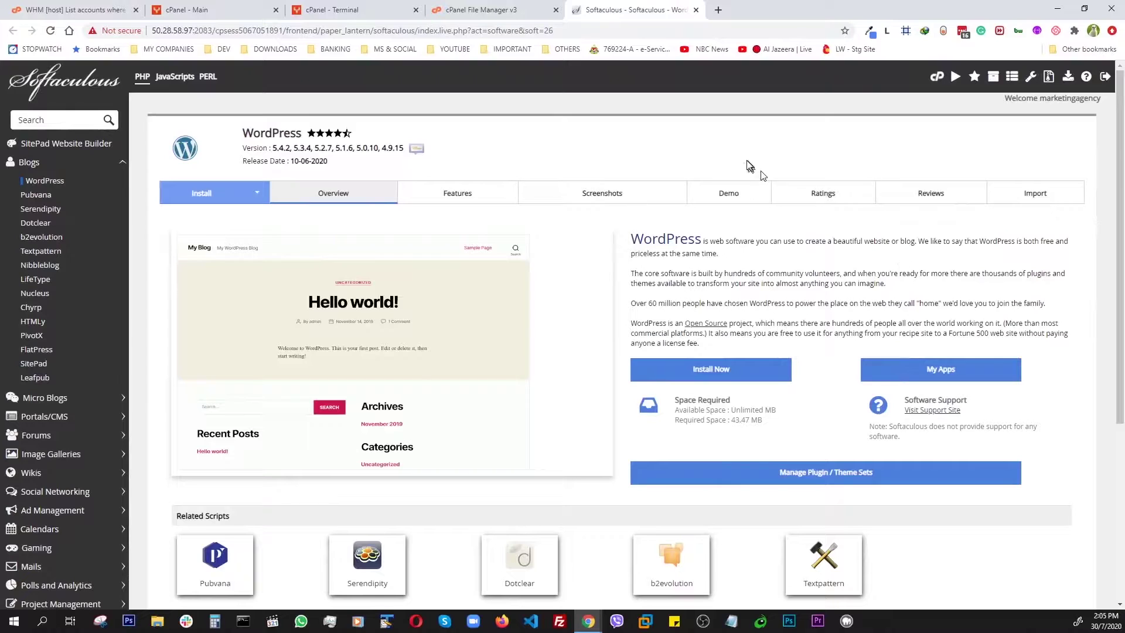
pyautogui.click(1023, 195)
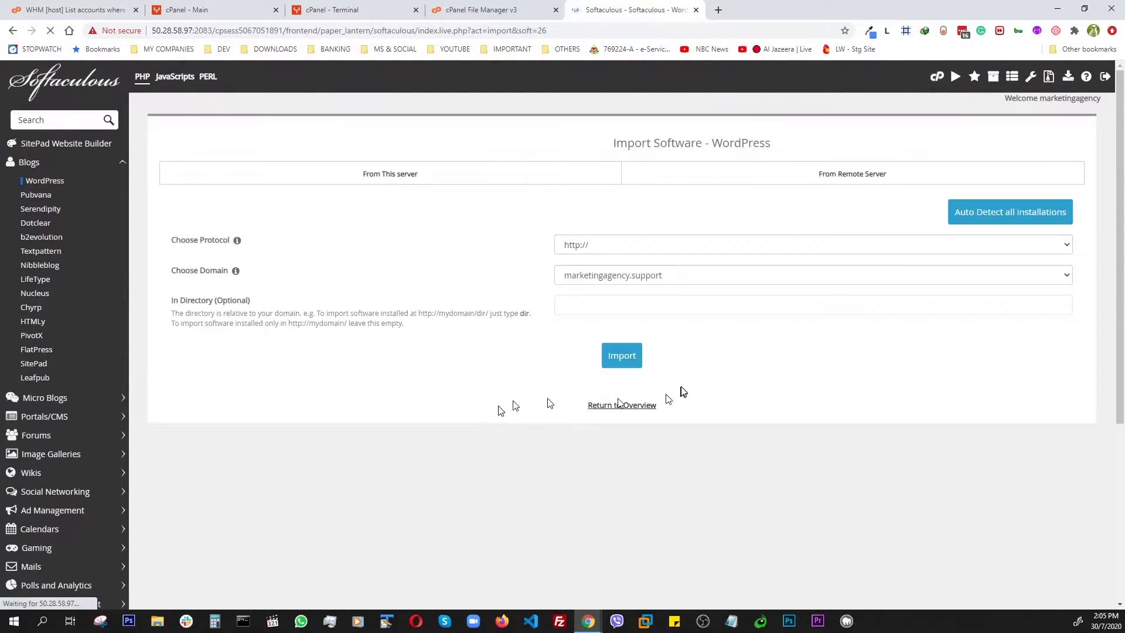
pyautogui.click(605, 251)
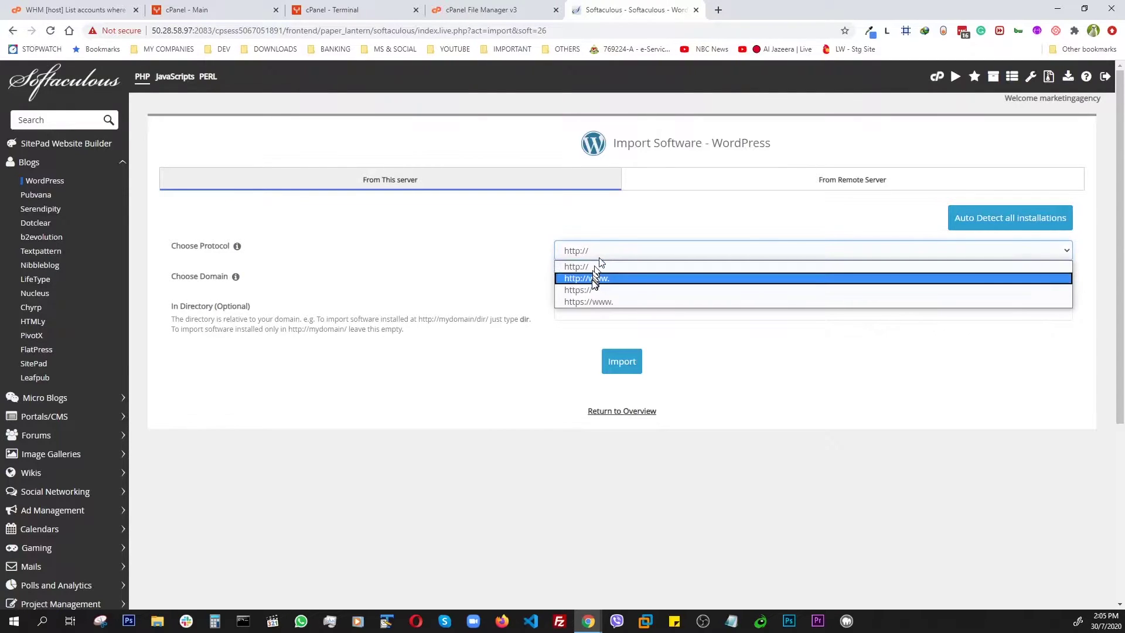
pyautogui.click(585, 290)
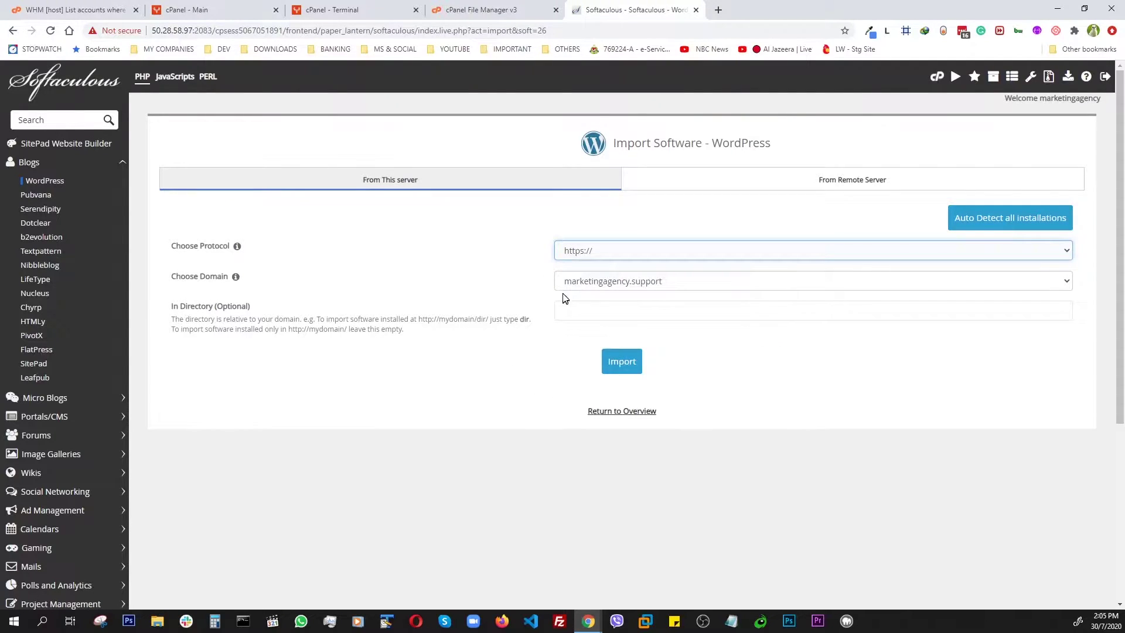
pyautogui.click(714, 282)
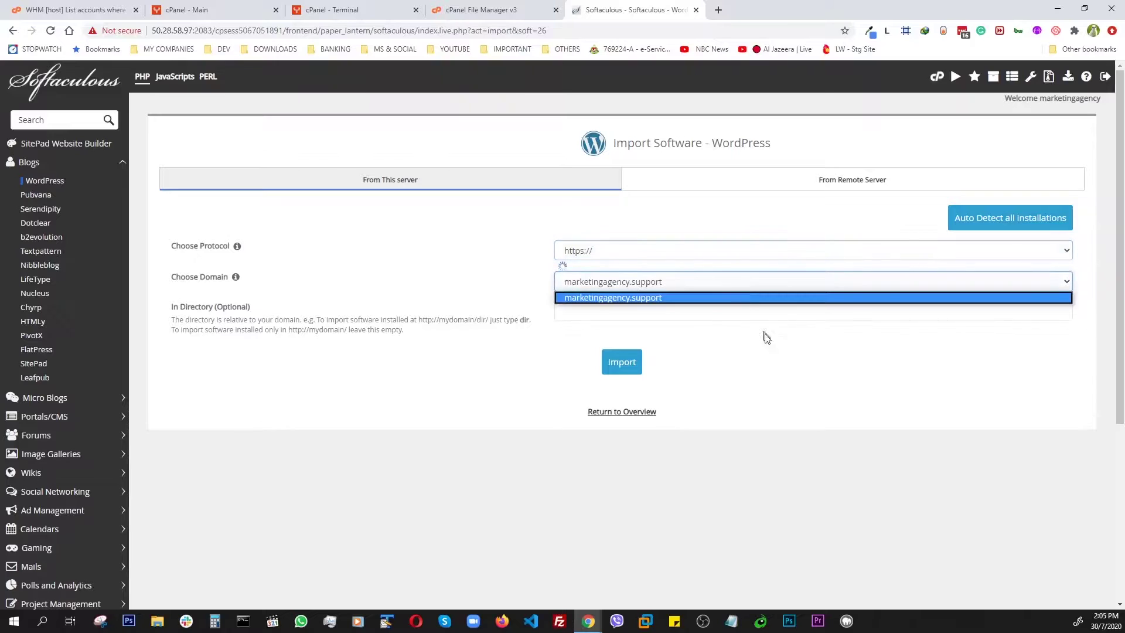
pyautogui.click(804, 410)
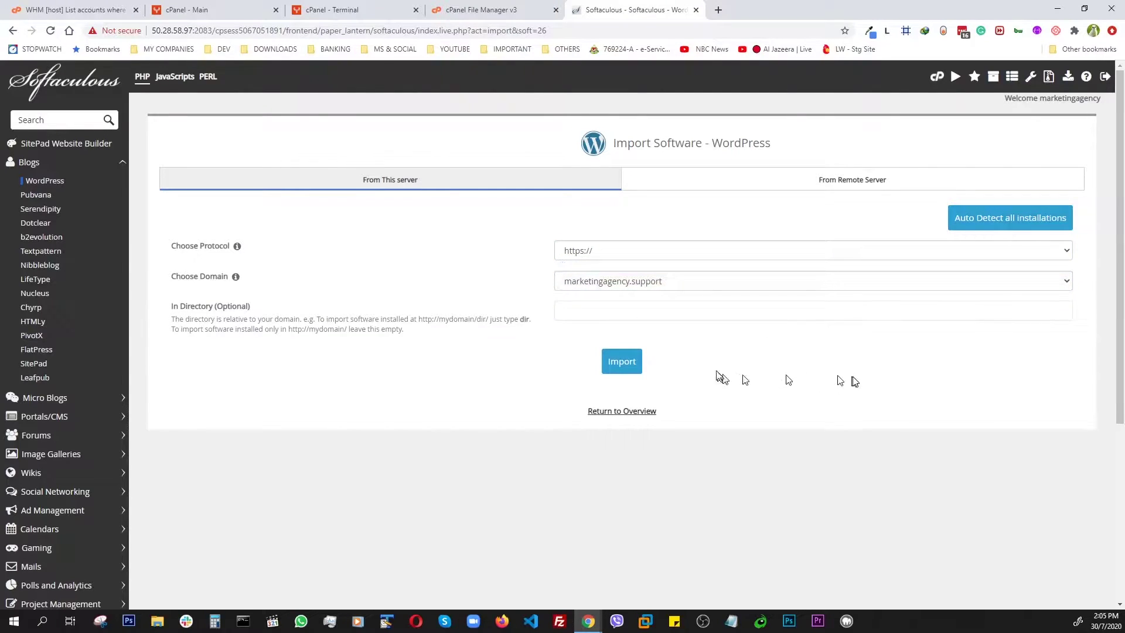
pyautogui.click(619, 363)
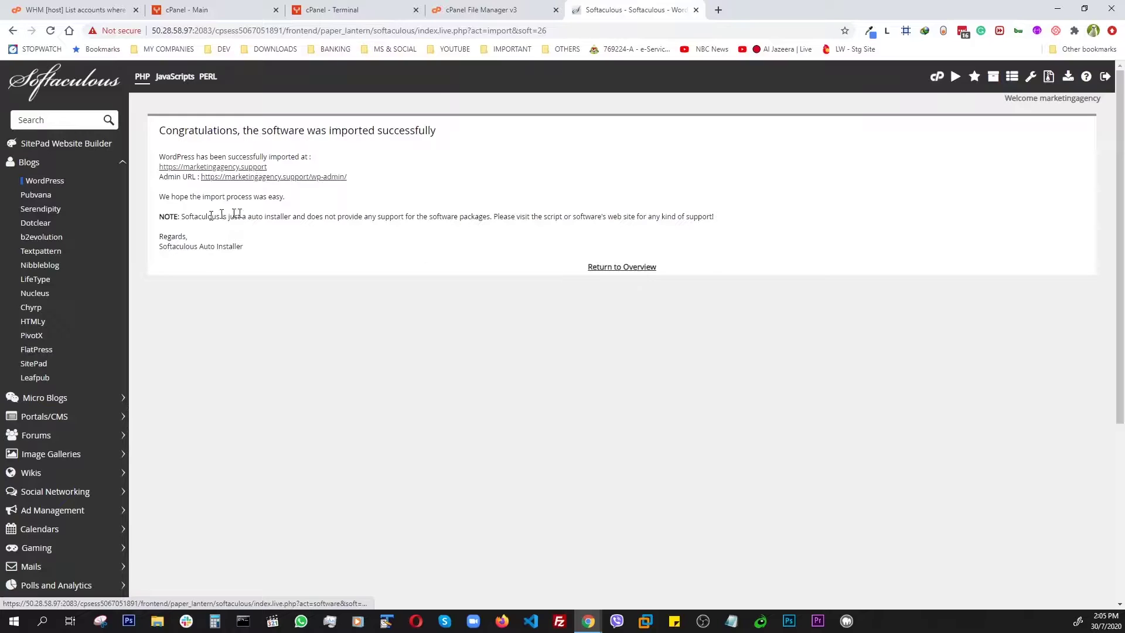
pyautogui.click(617, 268)
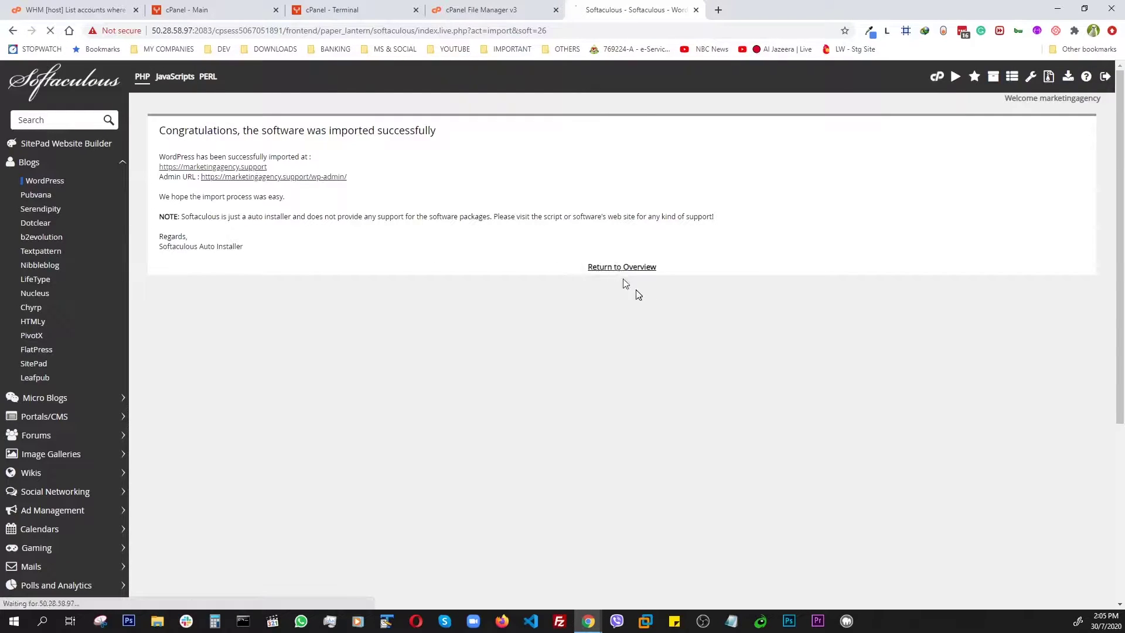
pyautogui.scroll(-5, 718, 375)
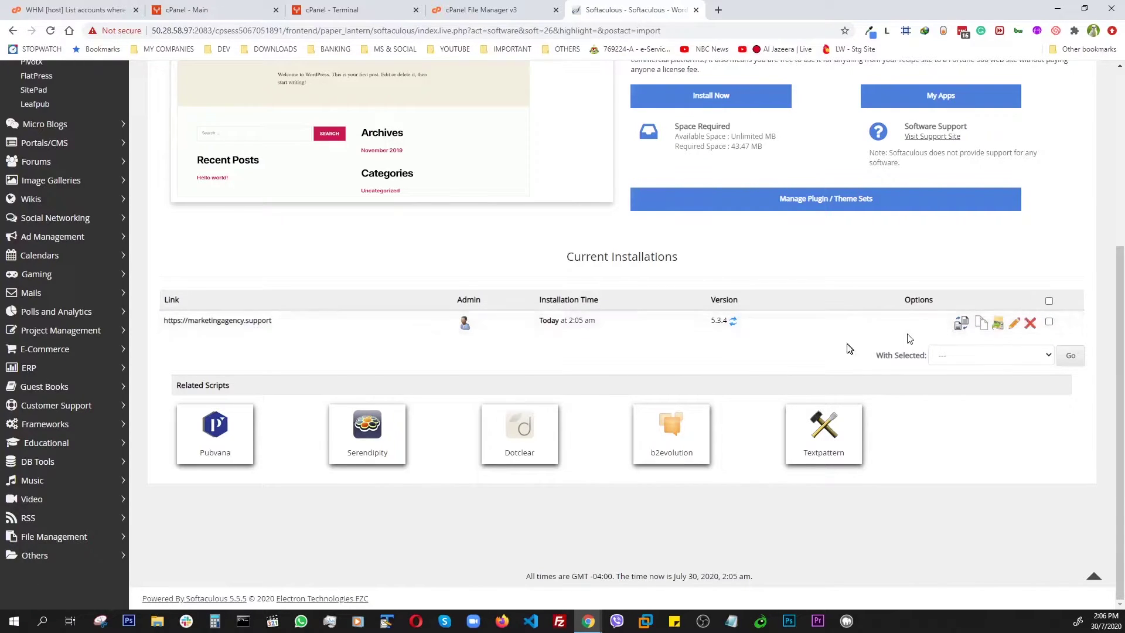
pyautogui.click(1049, 322)
pyautogui.click(1031, 355)
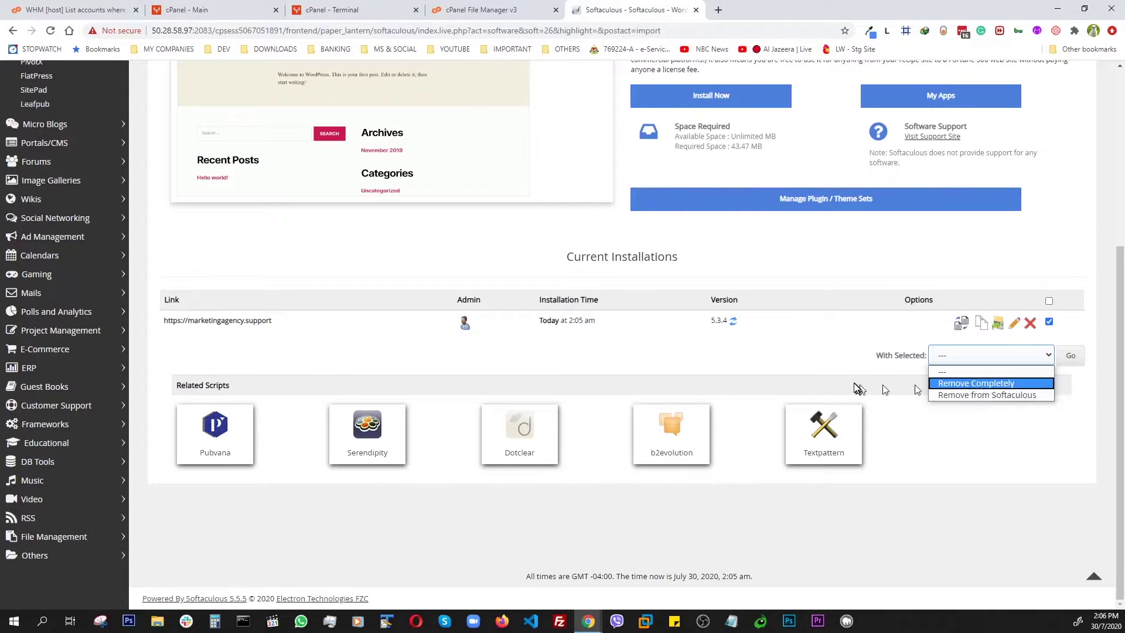
pyautogui.click(978, 355)
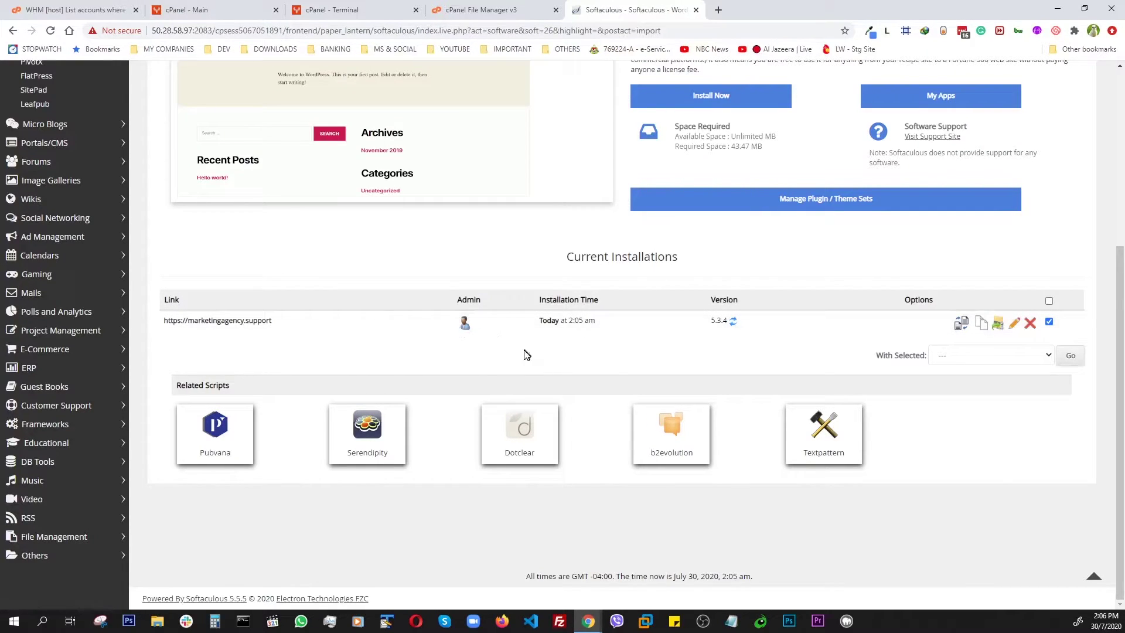
pyautogui.click(961, 326)
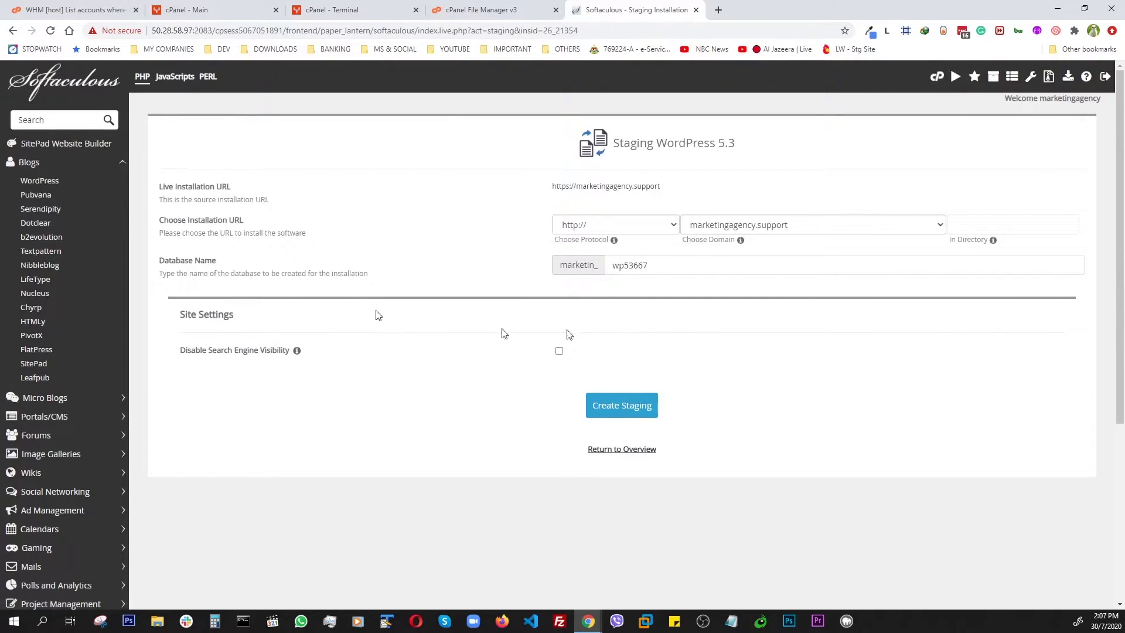
pyautogui.click(667, 265)
pyautogui.click(642, 231)
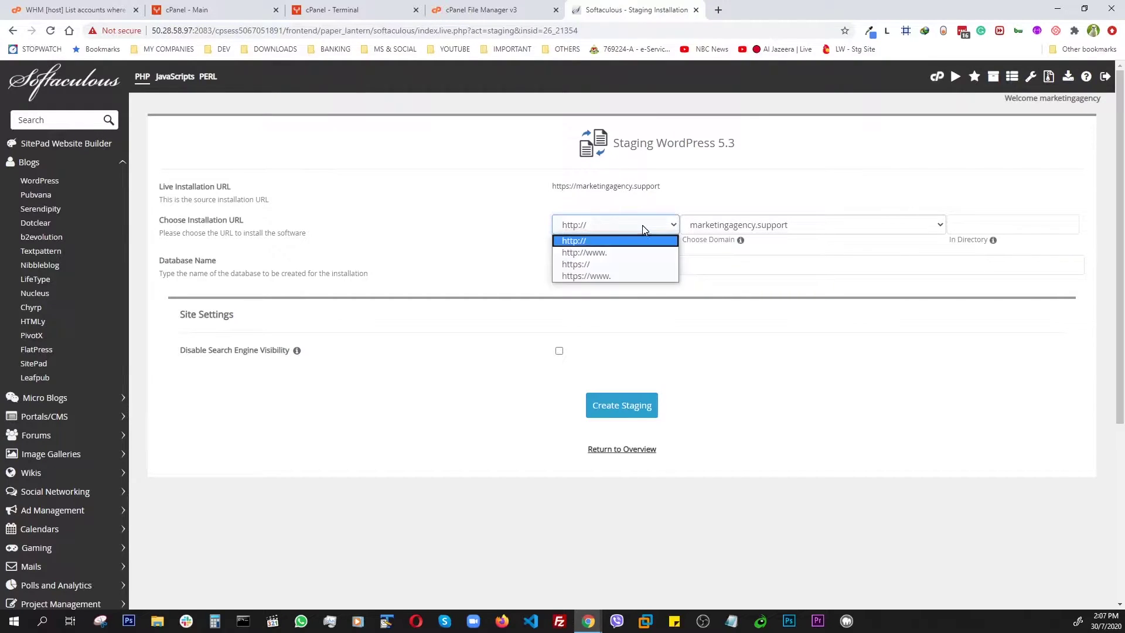
pyautogui.click(587, 264)
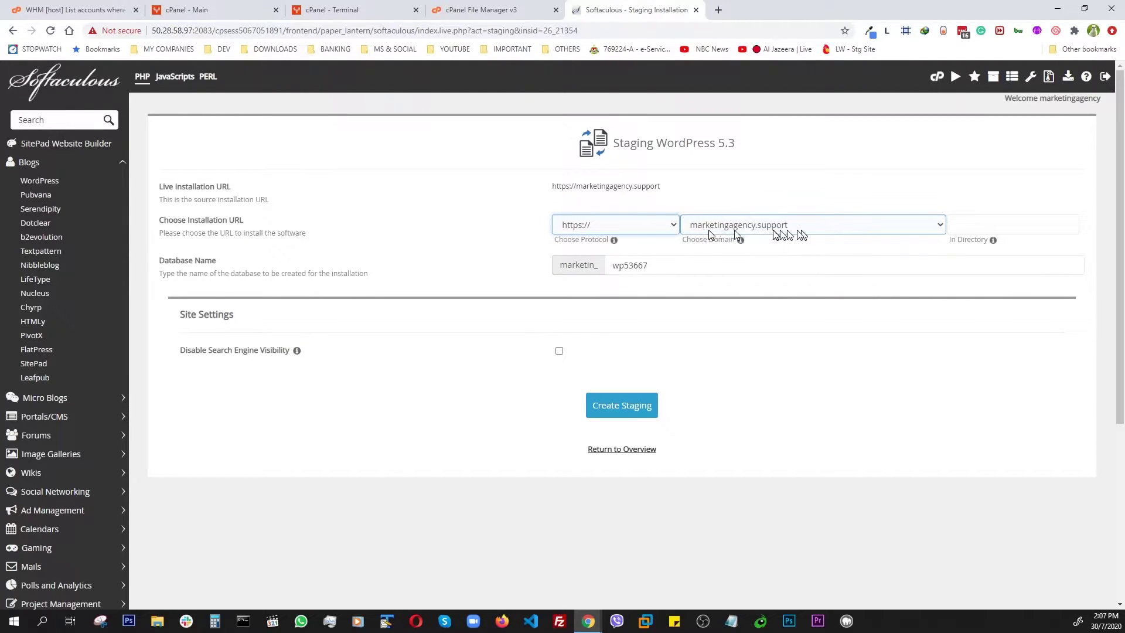
pyautogui.click(987, 222)
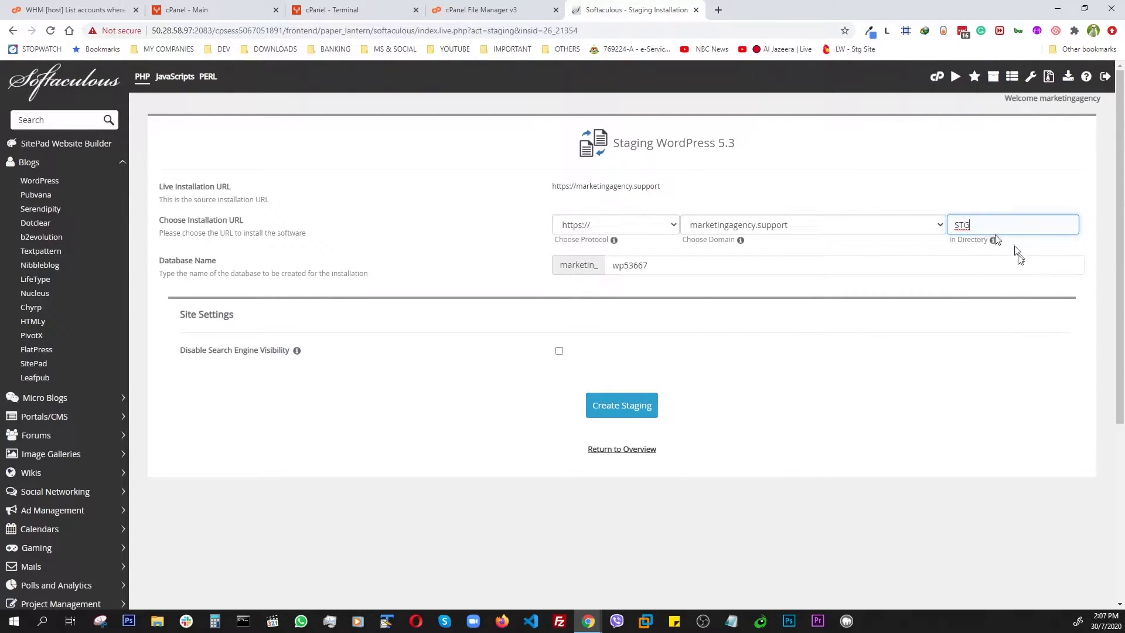
pyautogui.moveTo(994, 241)
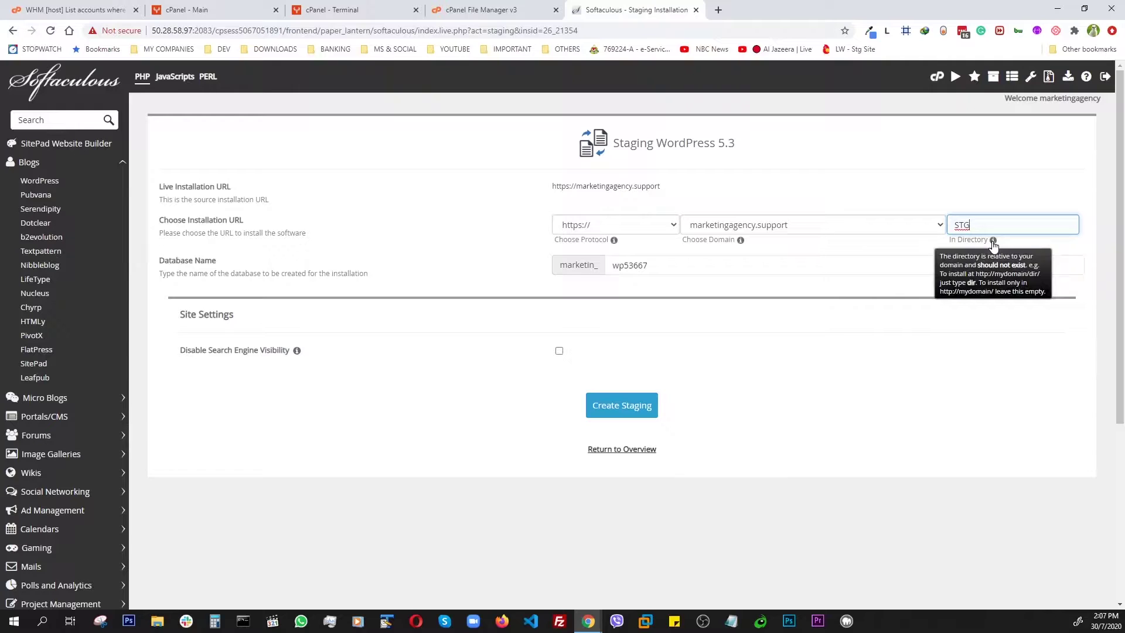
pyautogui.click(410, 322)
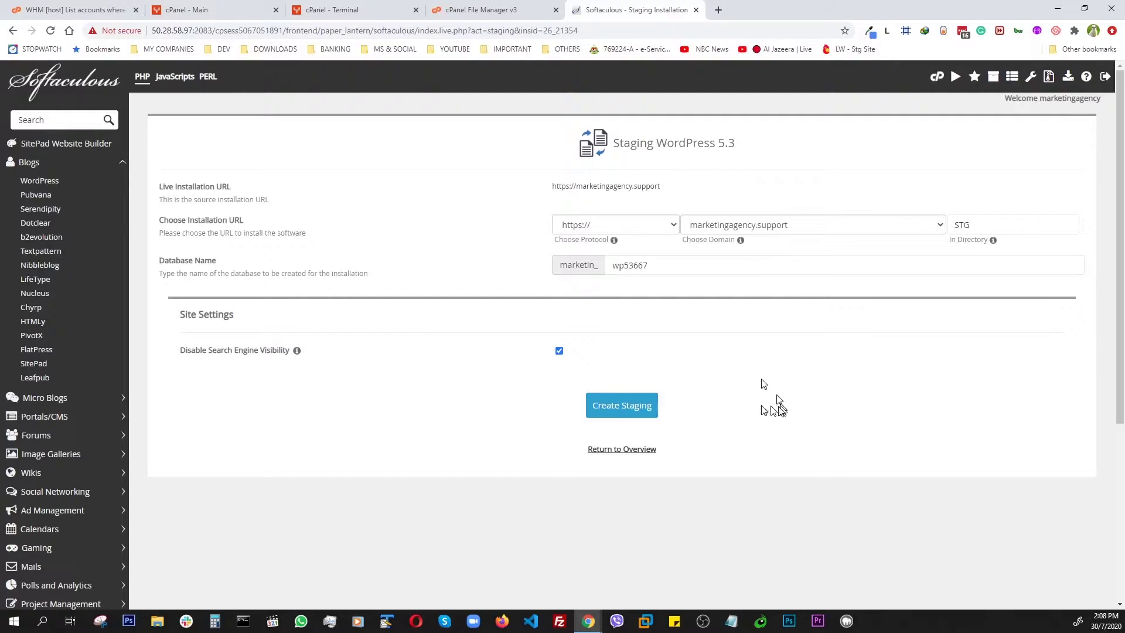
pyautogui.click(622, 407)
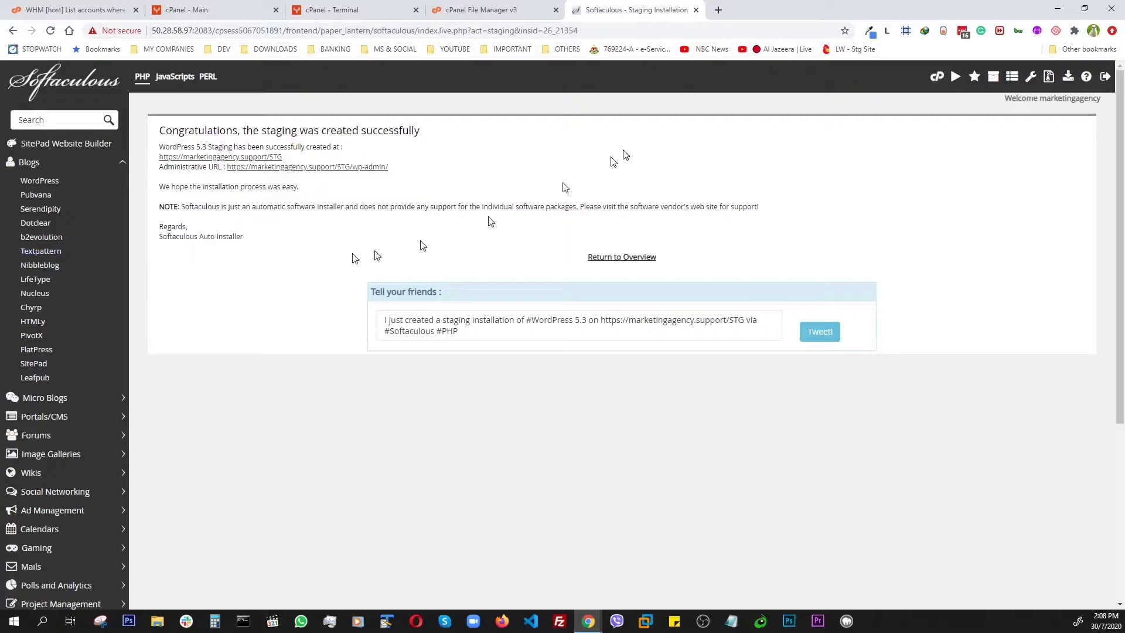
# Open the new staging site at marketingagency.support/STG, look over its home page, and reload the live site for comparison.
pyautogui.click(197, 159)
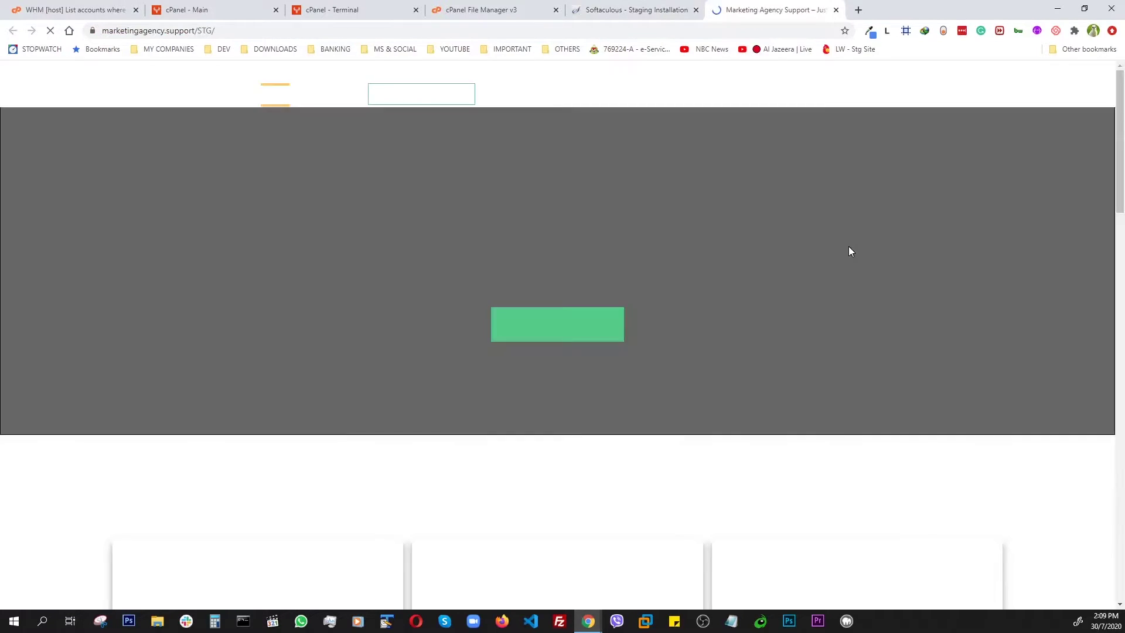
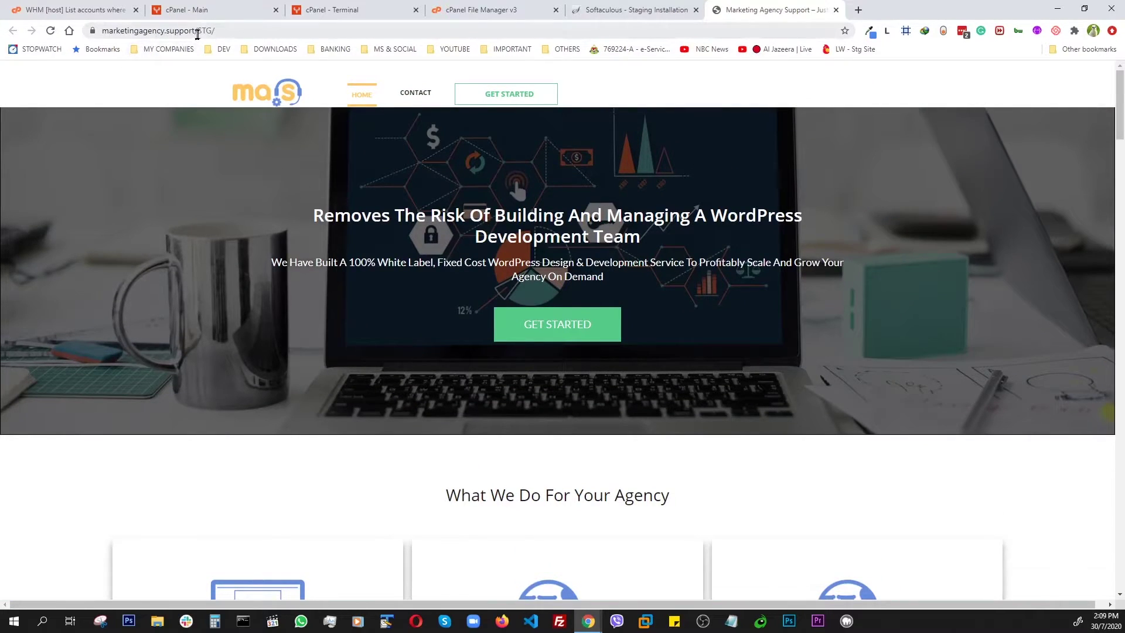
pyautogui.scroll(-5, 410, 311)
pyautogui.scroll(5, 527, 363)
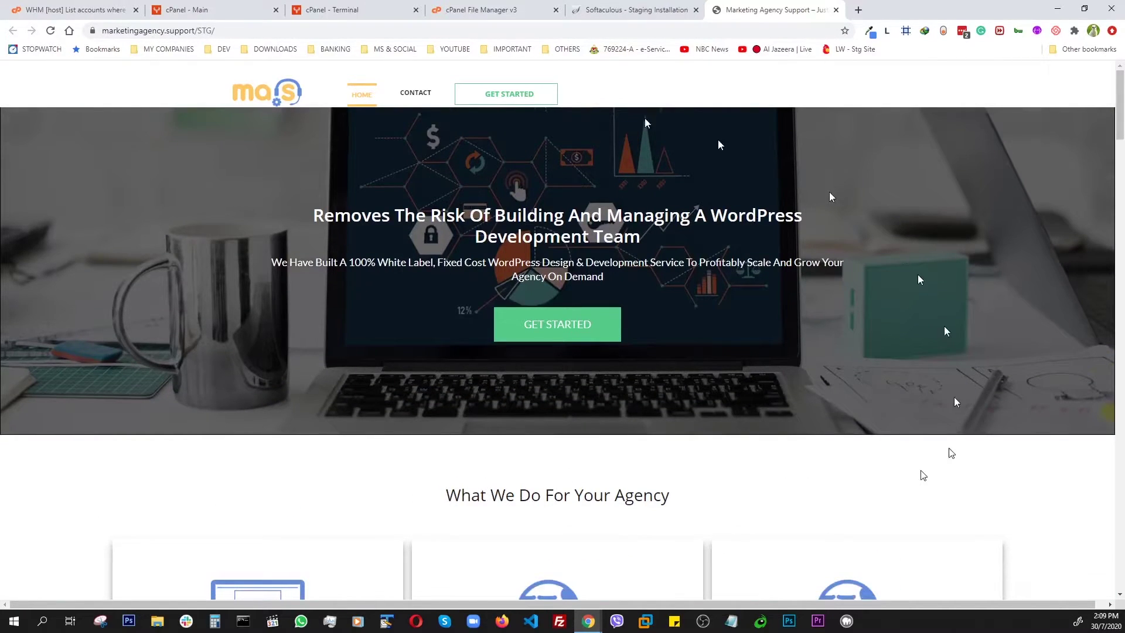
pyautogui.scroll(-2, 359, 372)
pyautogui.scroll(2, 375, 381)
pyautogui.scroll(-5, 775, 301)
pyautogui.scroll(5, 575, 423)
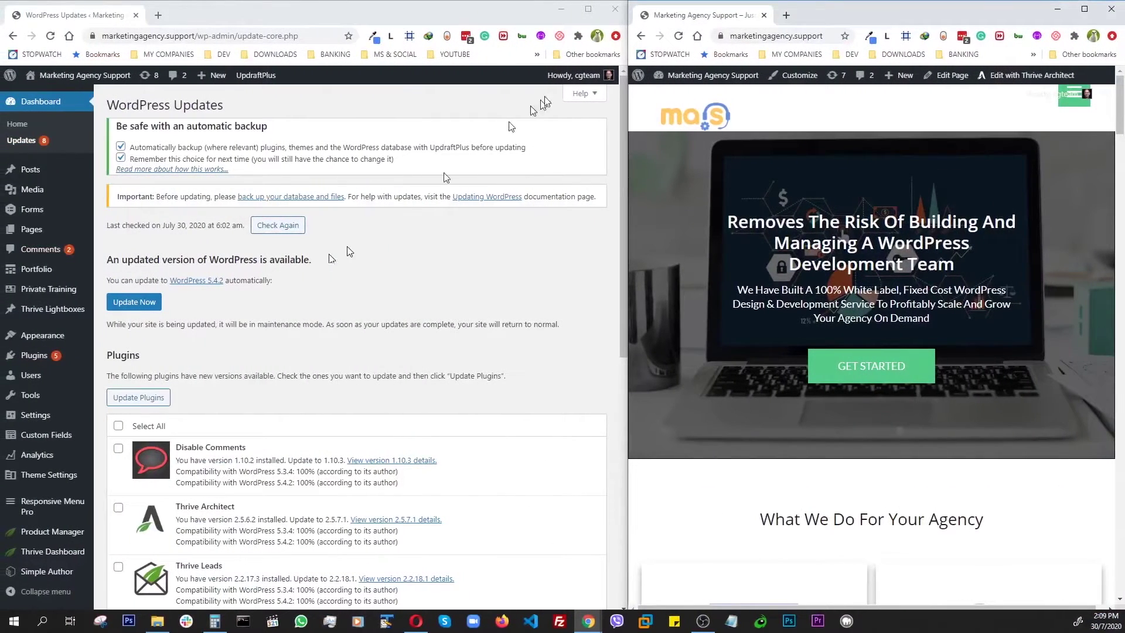
pyautogui.click(678, 36)
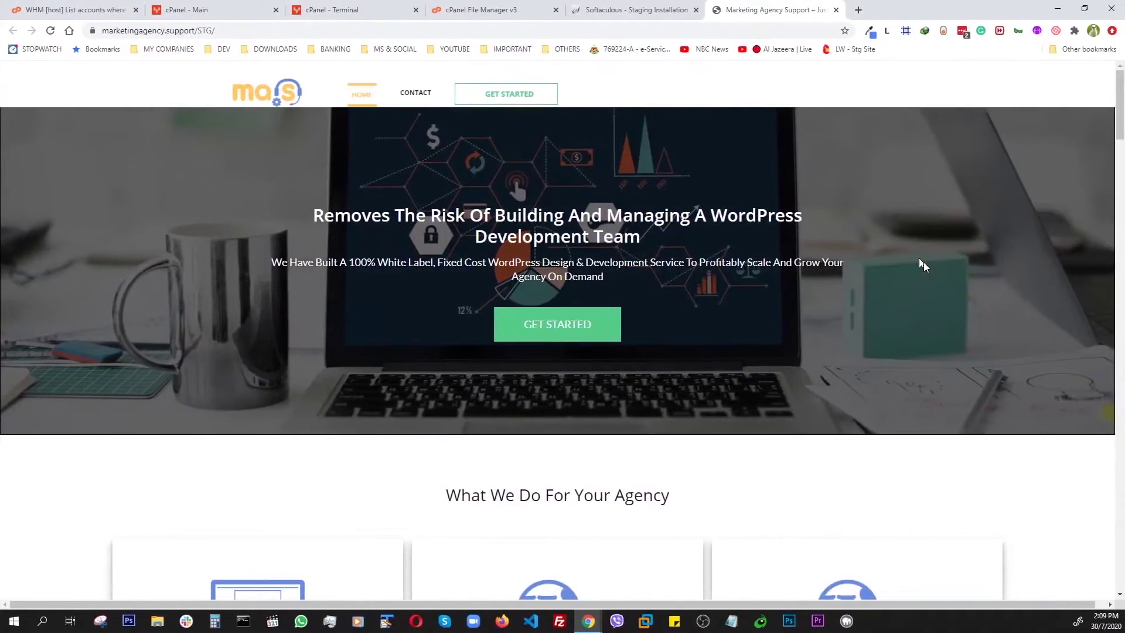
# Go to the staging site's wp-admin address and log in with the prefilled credentials.
pyautogui.click(257, 31)
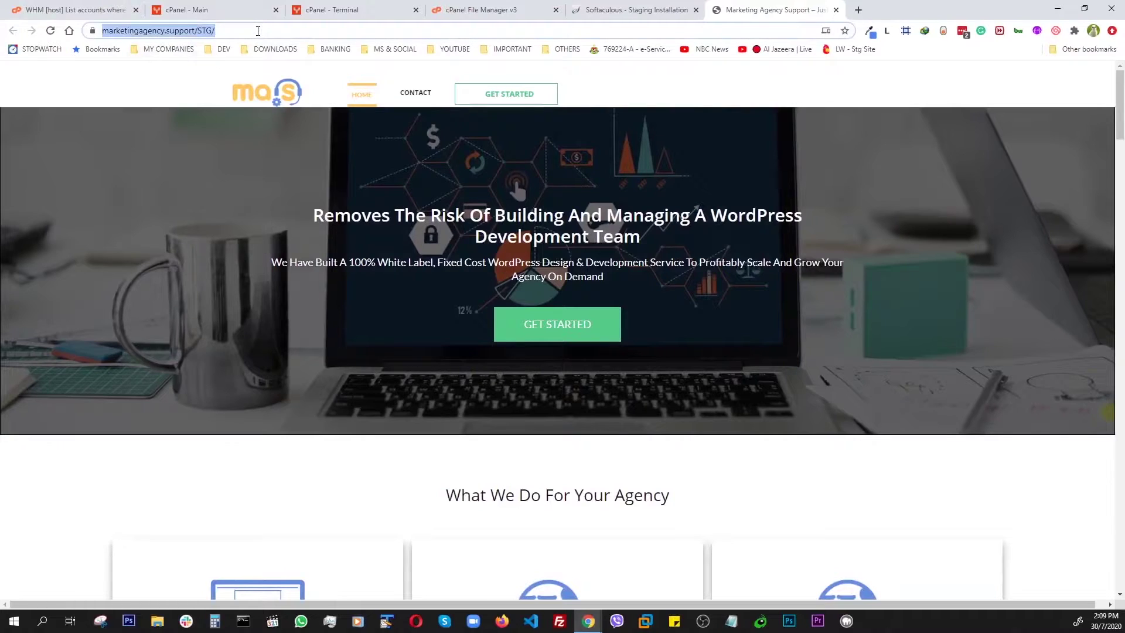
pyautogui.click(258, 31)
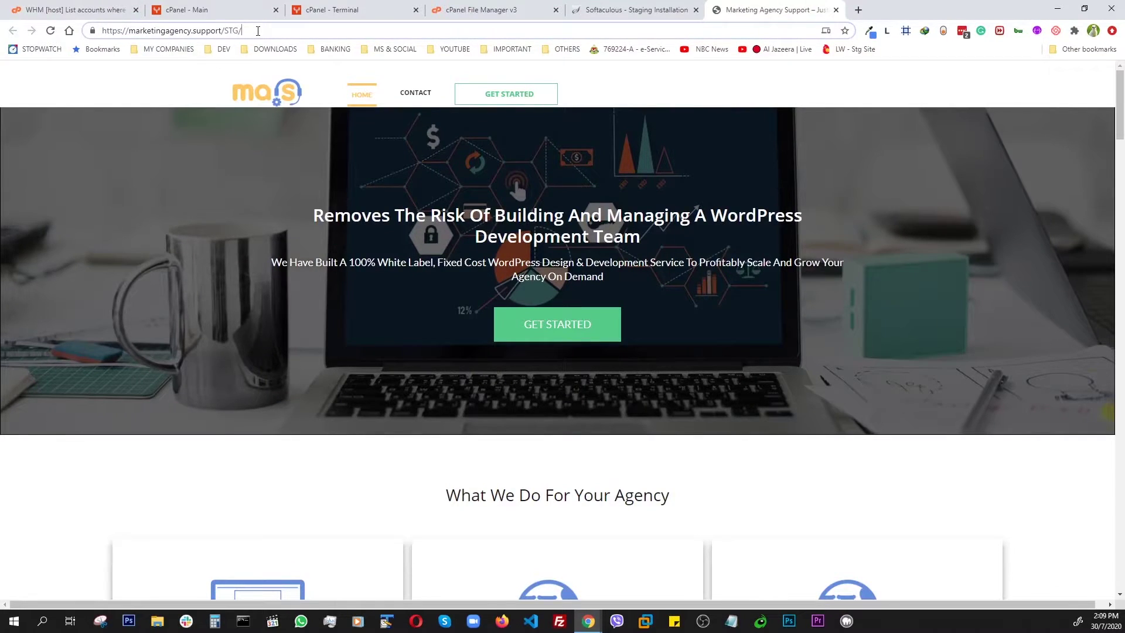
pyautogui.write('wp-admin')
pyautogui.press('Return')
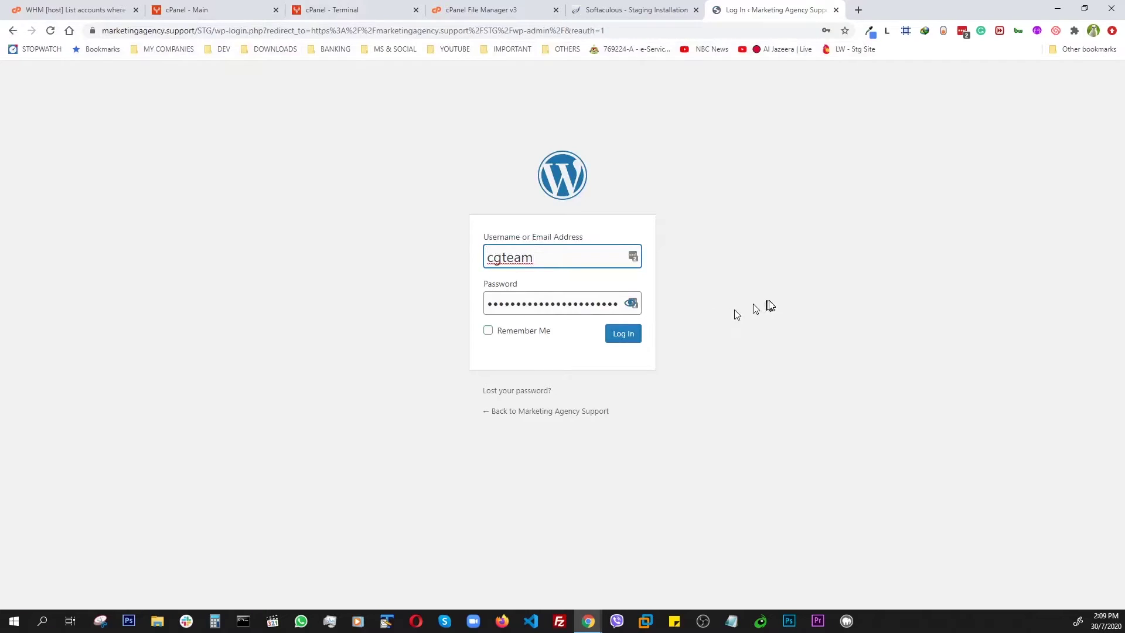
pyautogui.click(624, 337)
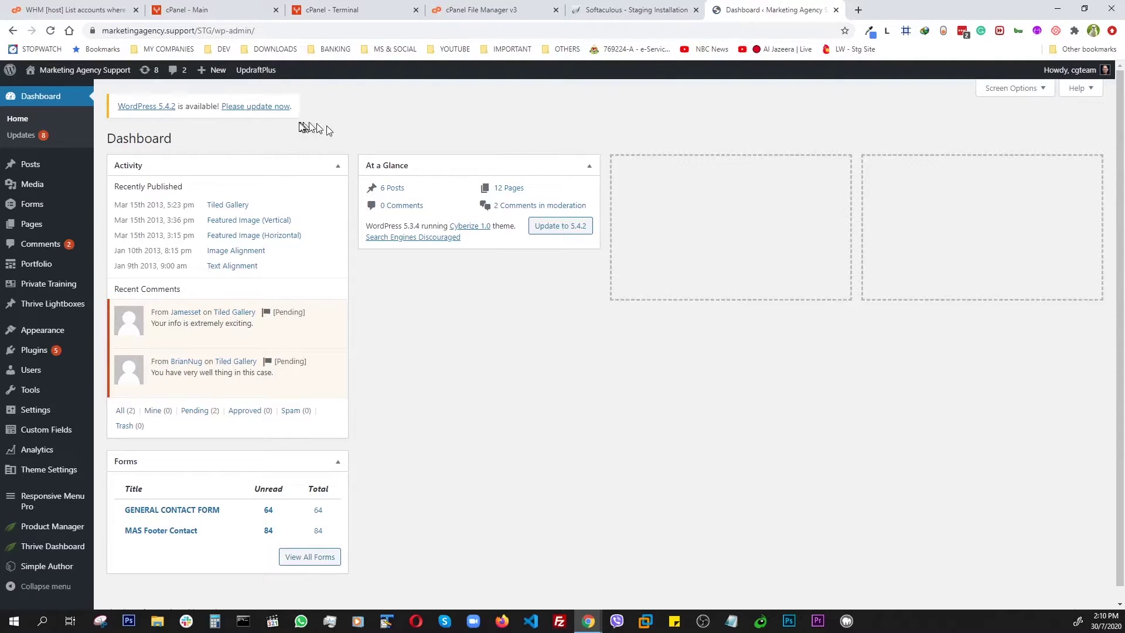
# Update the staging site's WordPress core to 5.4.2 with the automatic UpdraftPlus backup turned off, and return to the dashboard.
pyautogui.click(257, 107)
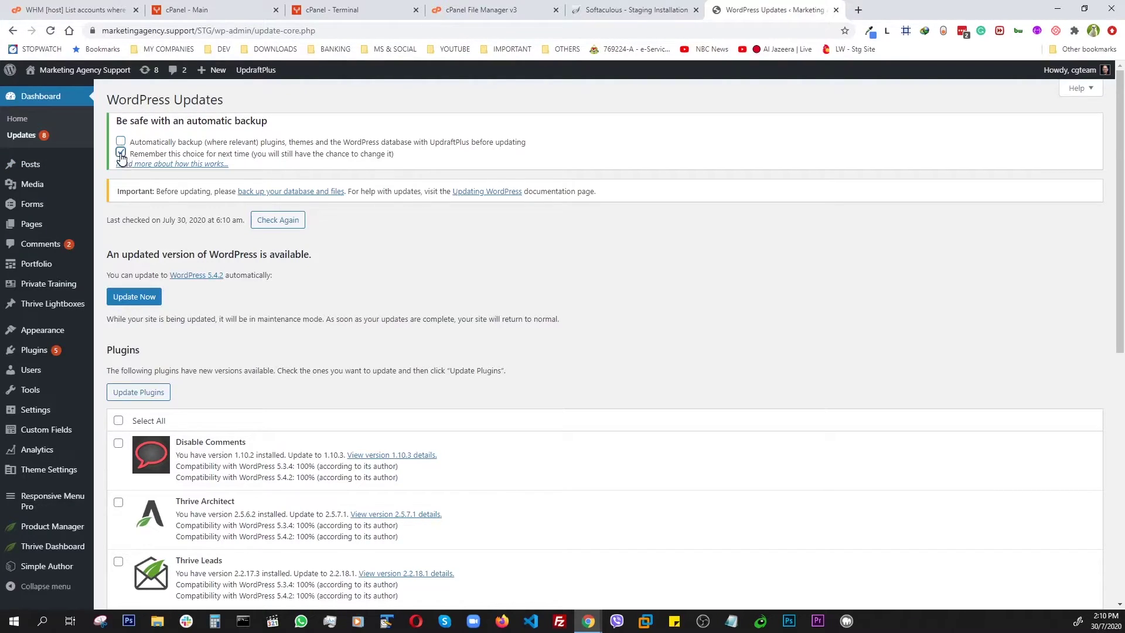
pyautogui.click(131, 296)
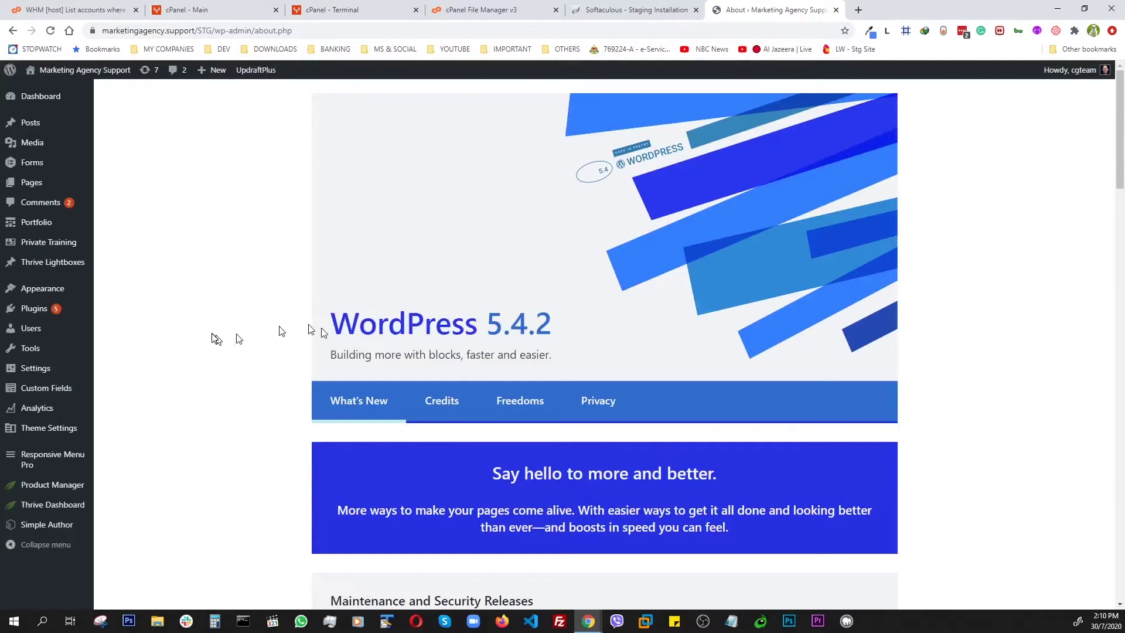
pyautogui.click(43, 98)
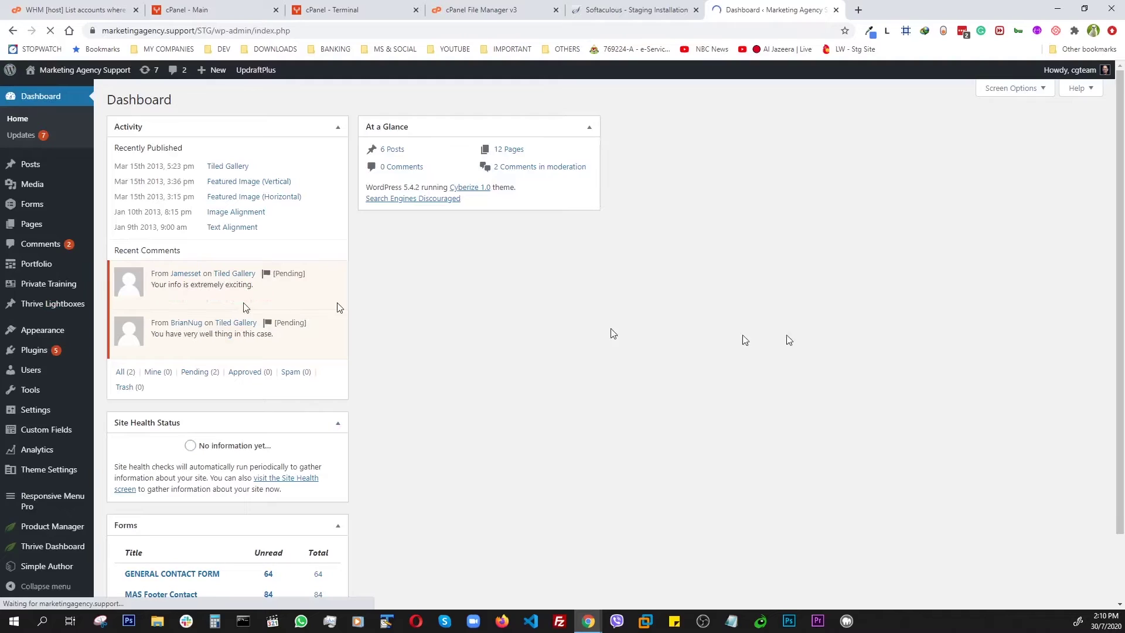
# Open the staging site in a new tab and check its Contact page, Get Started link and full home page.
pyautogui.moveTo(46, 74)
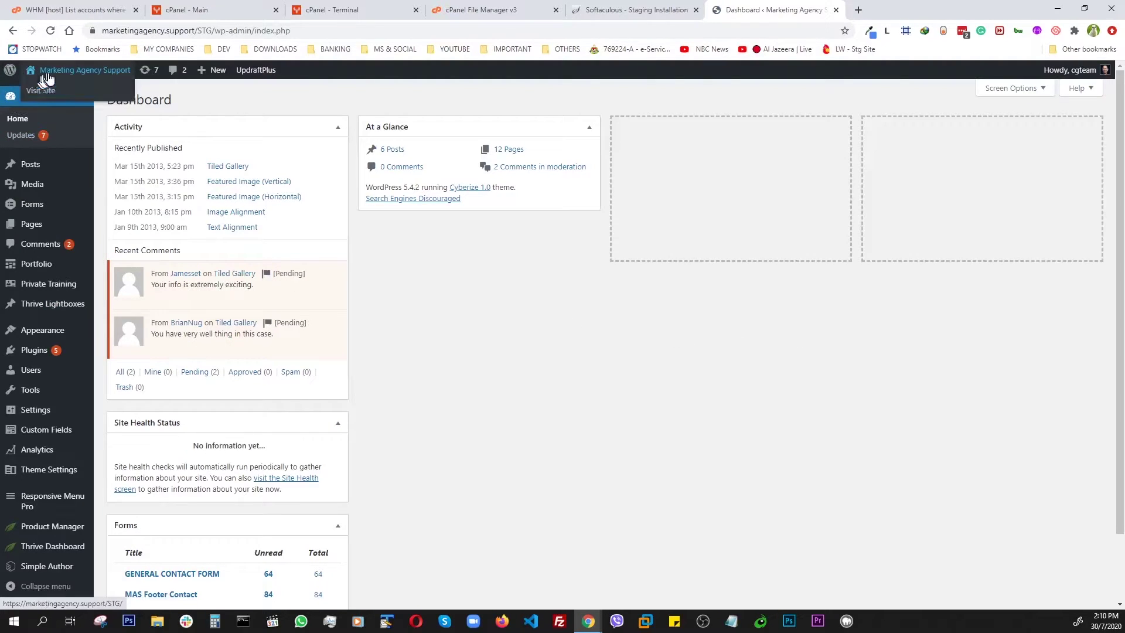
pyautogui.rightClick(39, 94)
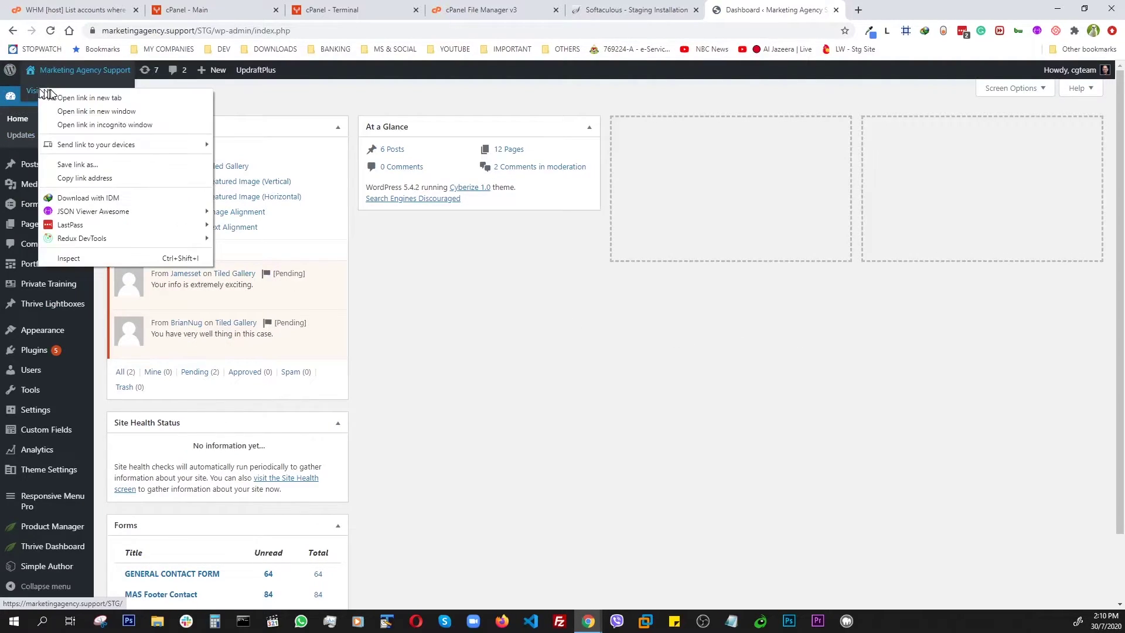
pyautogui.click(52, 97)
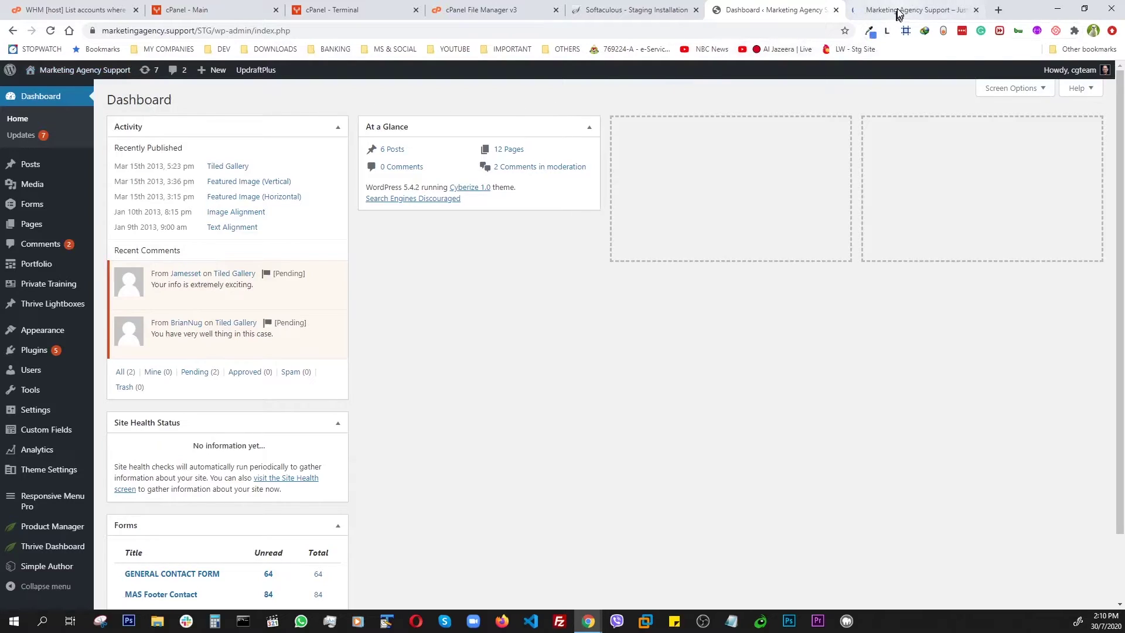
pyautogui.click(902, 10)
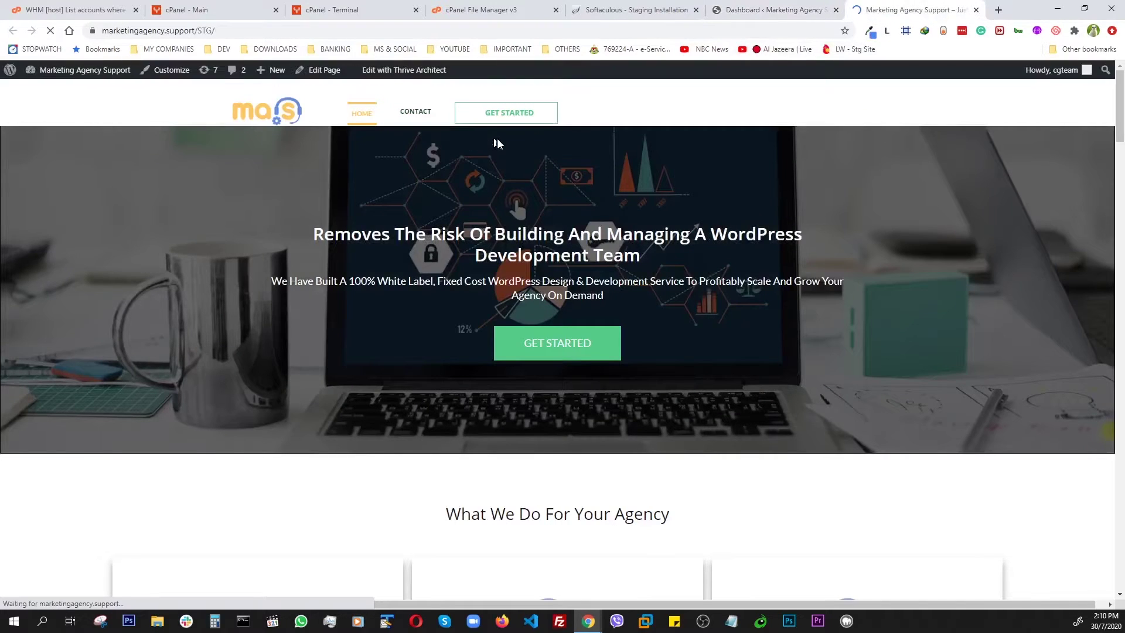
pyautogui.click(415, 111)
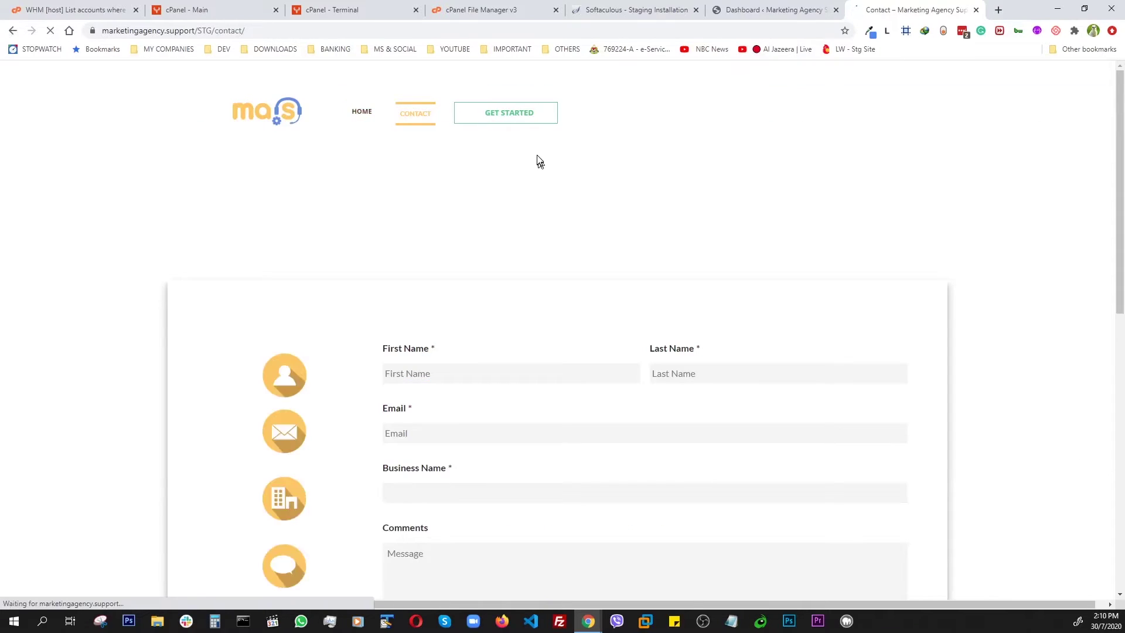
pyautogui.click(509, 113)
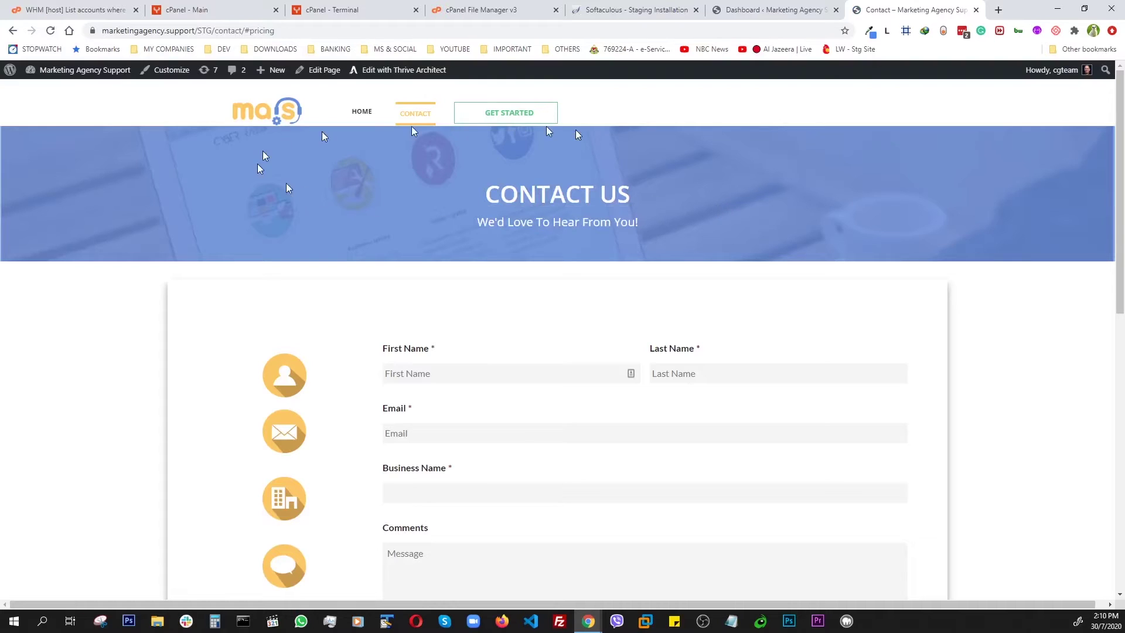
pyautogui.click(252, 120)
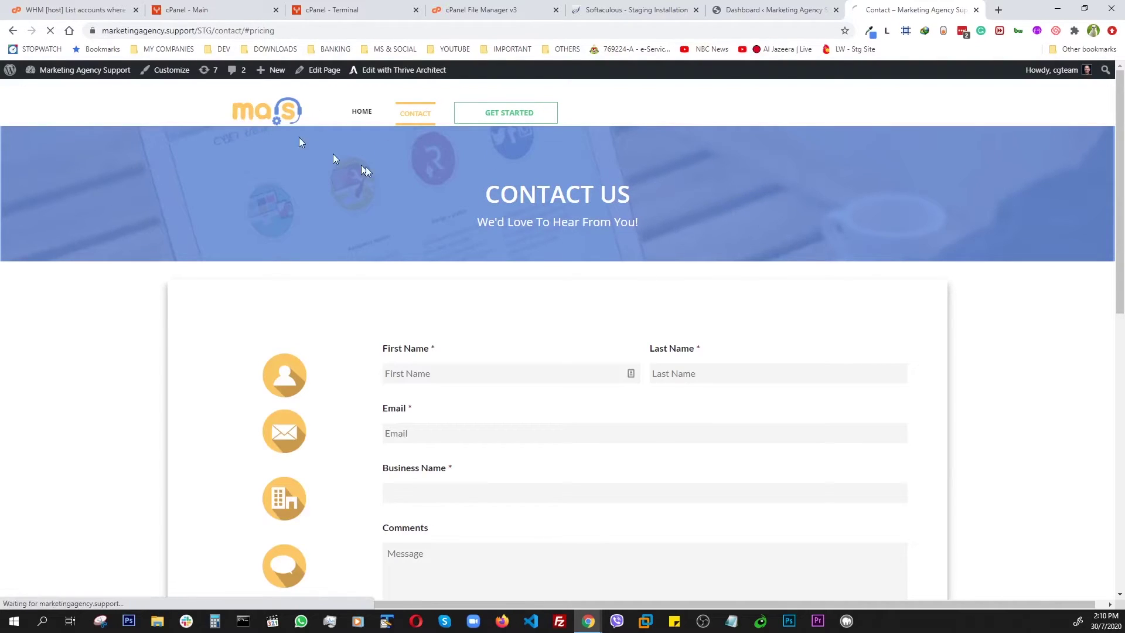
pyautogui.scroll(-20, 698, 292)
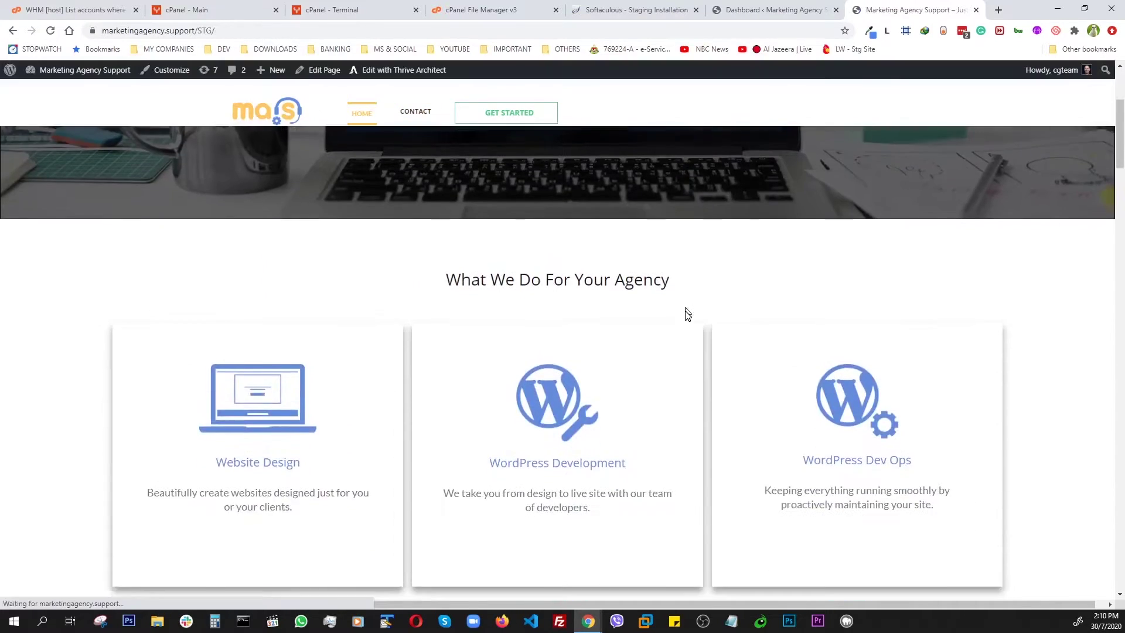
pyautogui.scroll(-20, 679, 366)
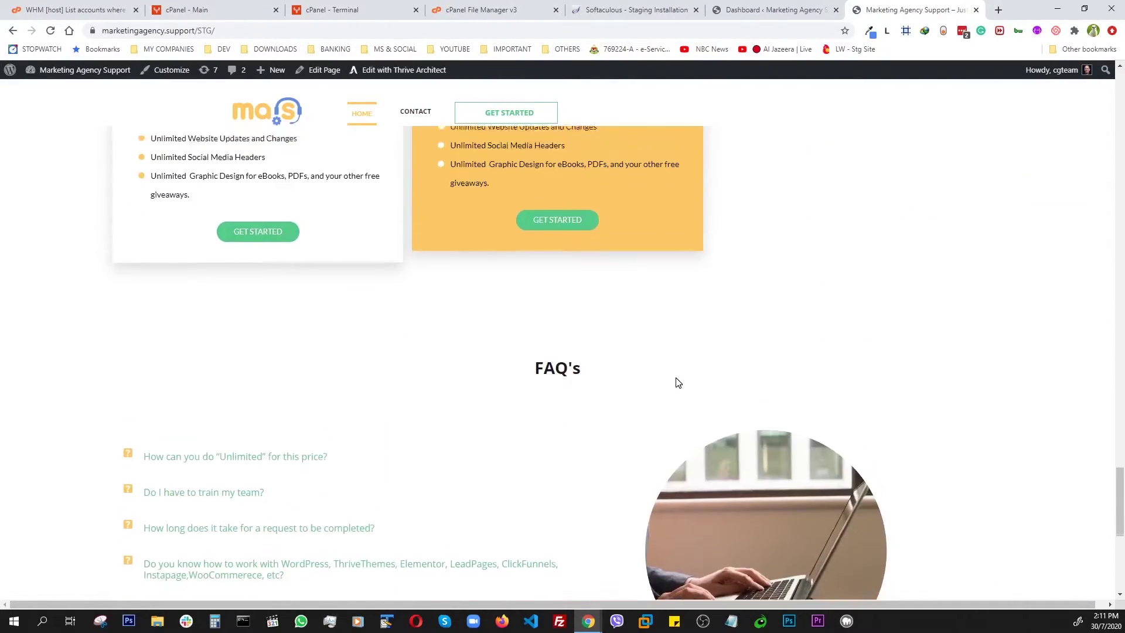
pyautogui.scroll(15, 678, 384)
pyautogui.scroll(20, 677, 383)
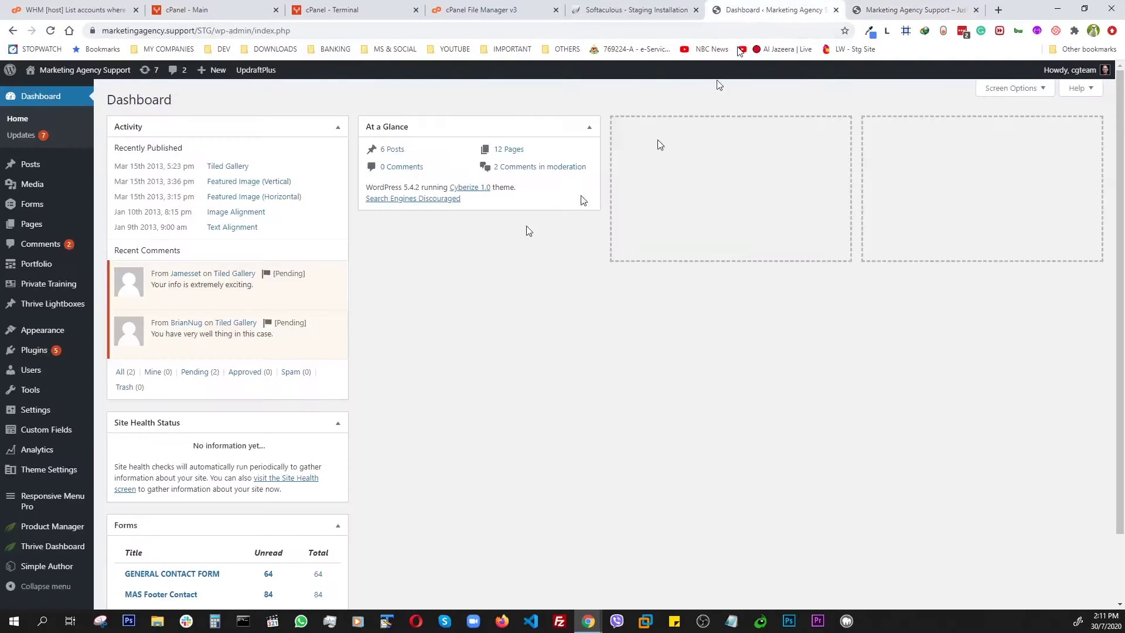
# Update all outdated plugins on the staging site: Disable Comments, Thrive Architect, Thrive Leads, Thrive Optimize and Thrive Ovation.
pyautogui.click(761, 10)
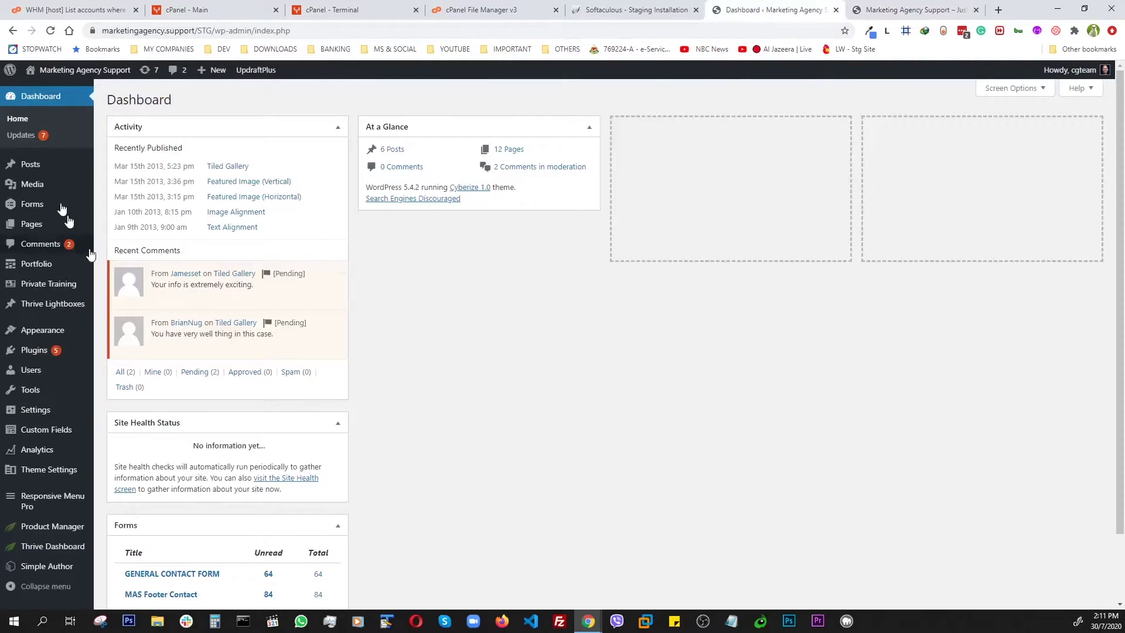
pyautogui.click(20, 135)
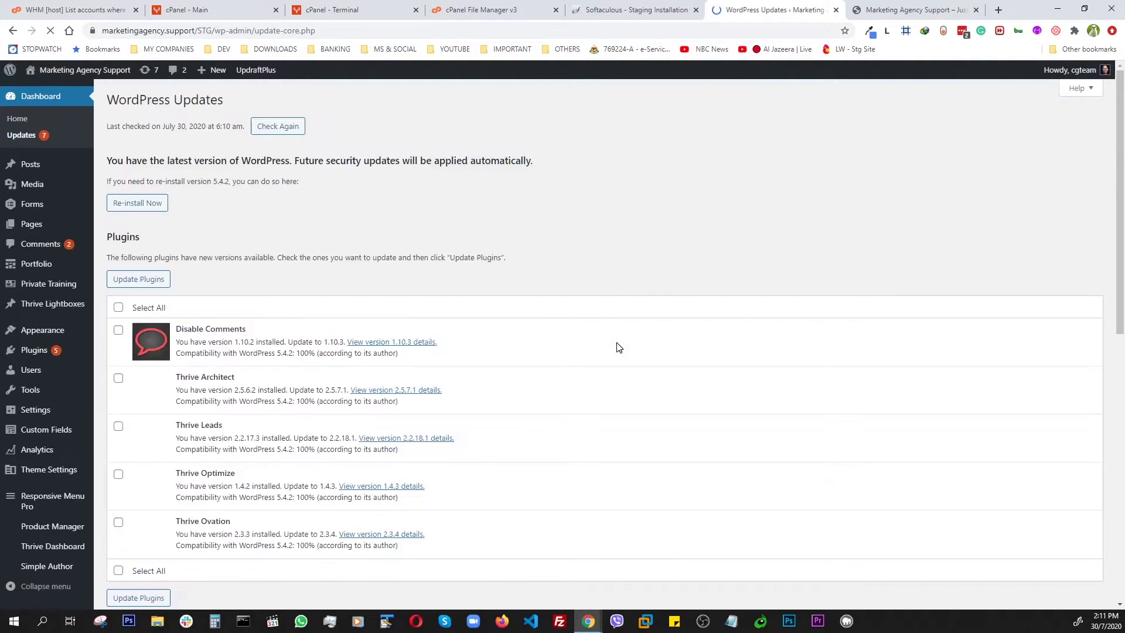
pyautogui.scroll(-1, 349, 255)
pyautogui.click(118, 194)
pyautogui.scroll(-1, 490, 206)
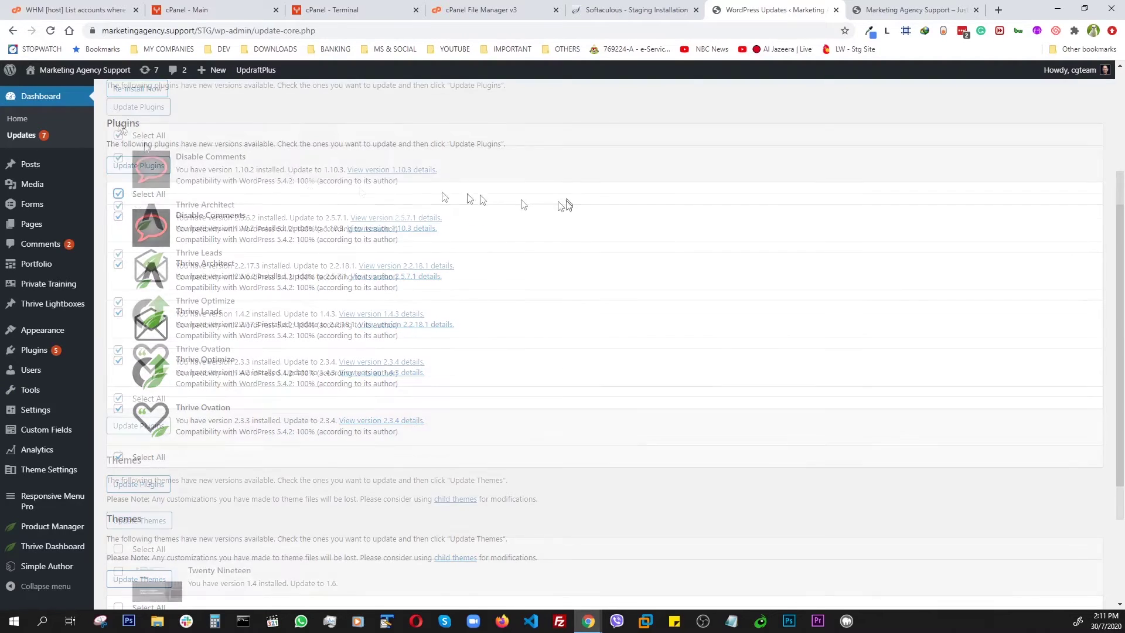
pyautogui.click(131, 108)
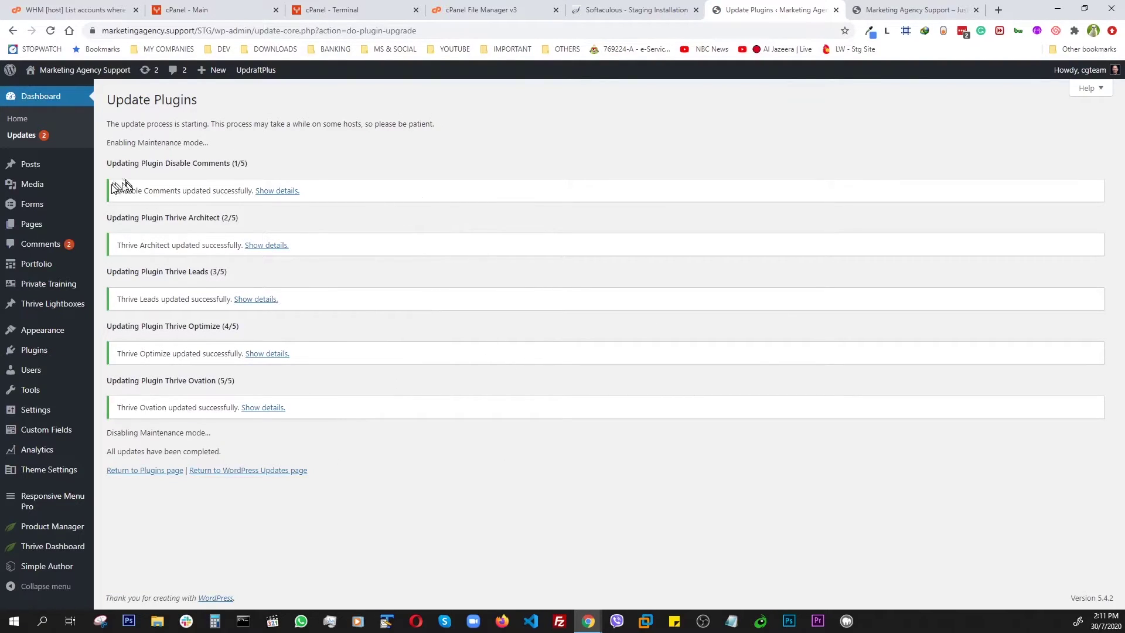
# Update the Twenty Nineteen and Twenty Twenty themes on the staging site.
pyautogui.click(21, 136)
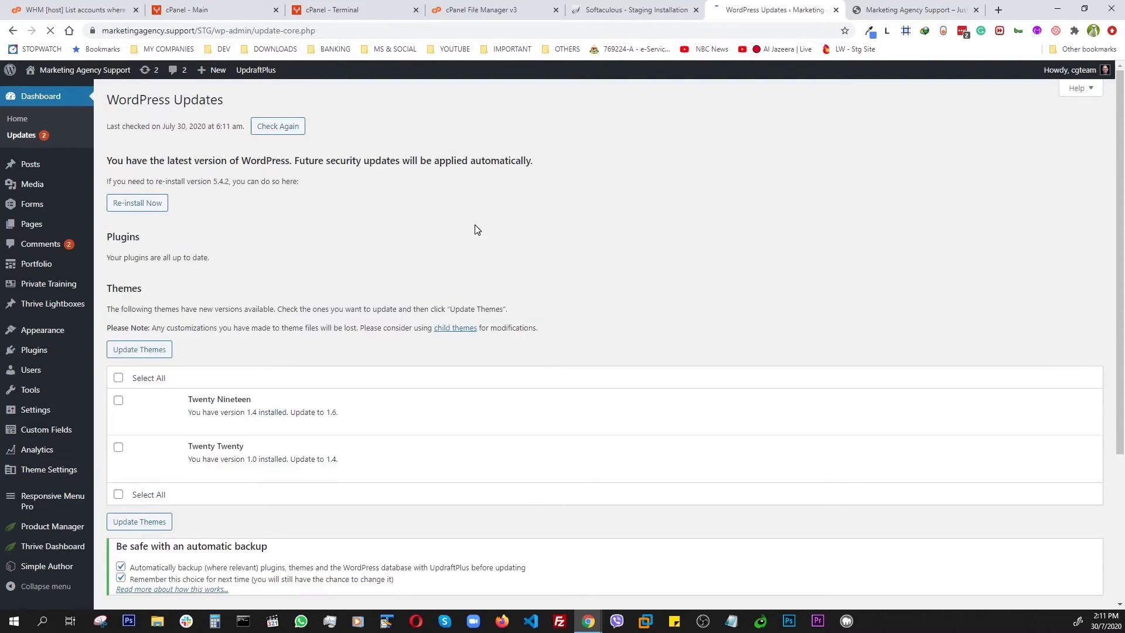
pyautogui.scroll(-1, 166, 322)
pyautogui.click(117, 411)
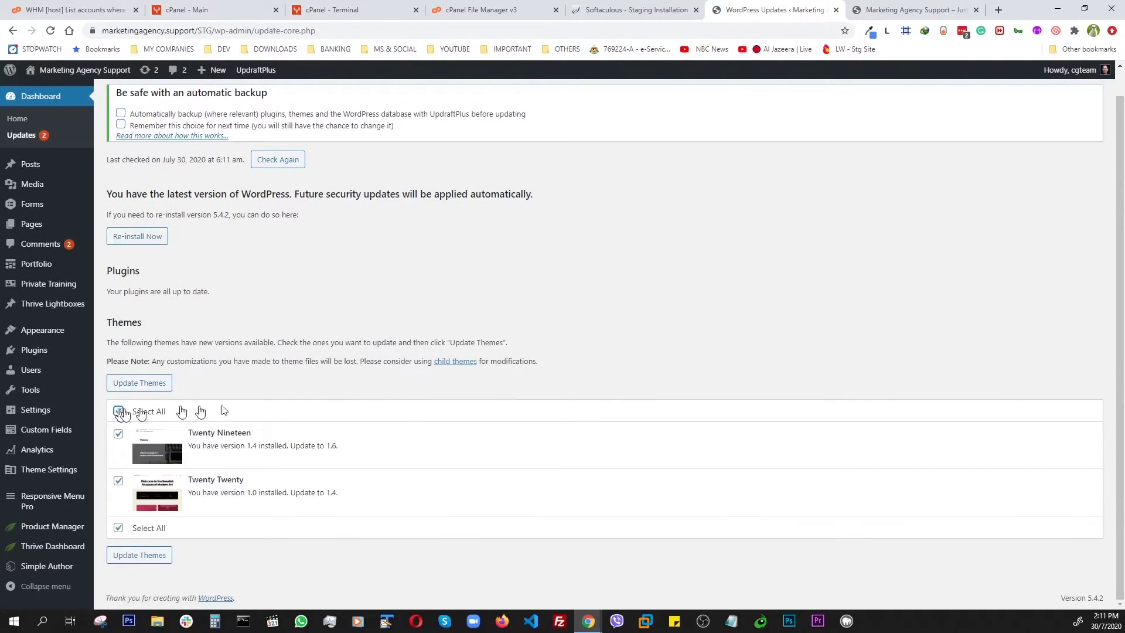
pyautogui.click(137, 556)
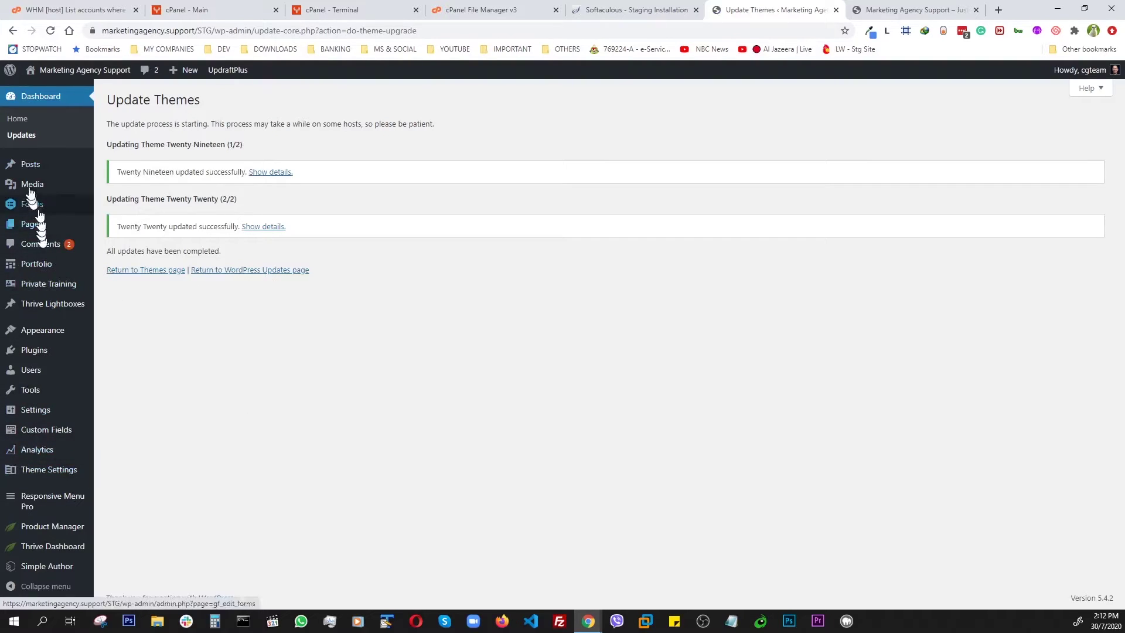
# Open the staging site's dashboard and the live site's dashboard to compare their update status.
pyautogui.click(11, 118)
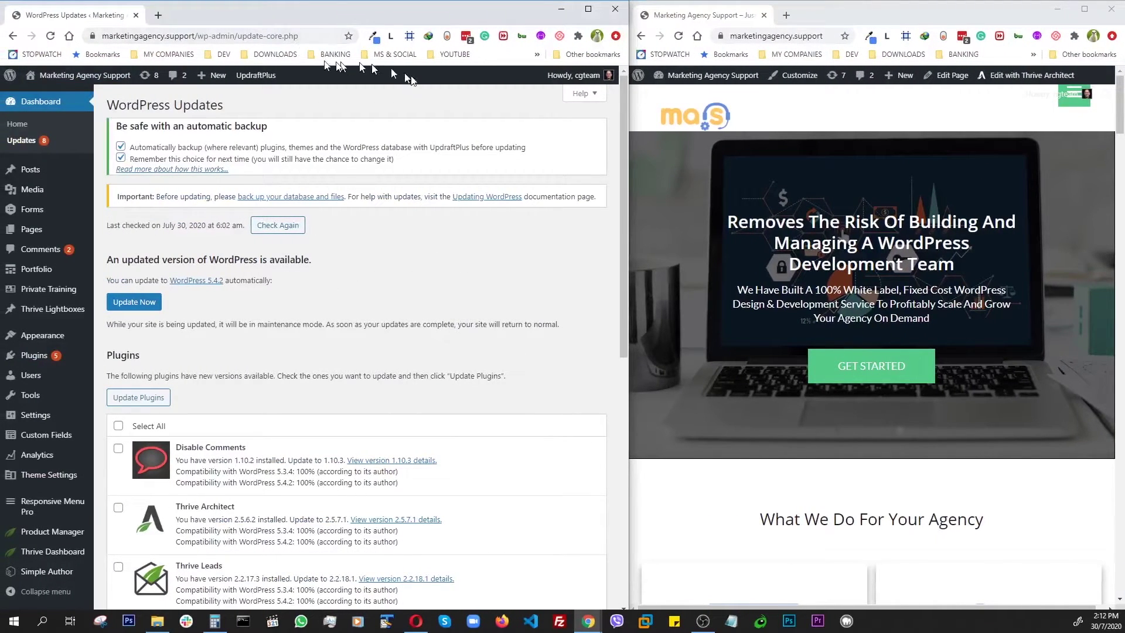
pyautogui.click(41, 103)
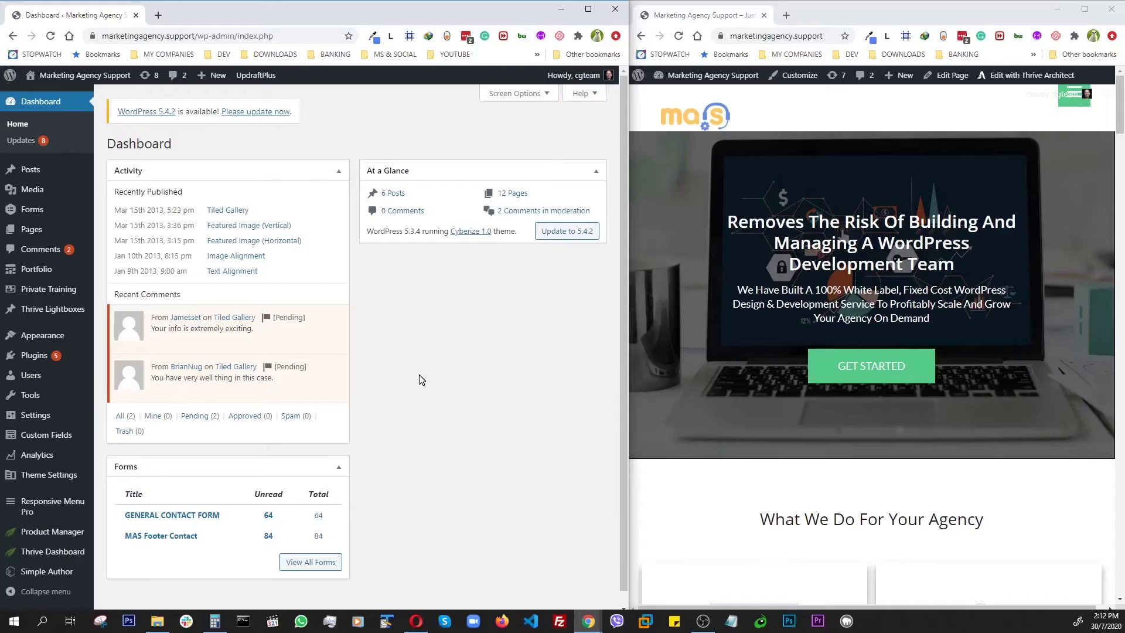
# Switch to Softaculous, return to the WordPress overview and open Push to Live for the marketingagency.support/STG installation.
pyautogui.hotkey('alt', 'Tab')
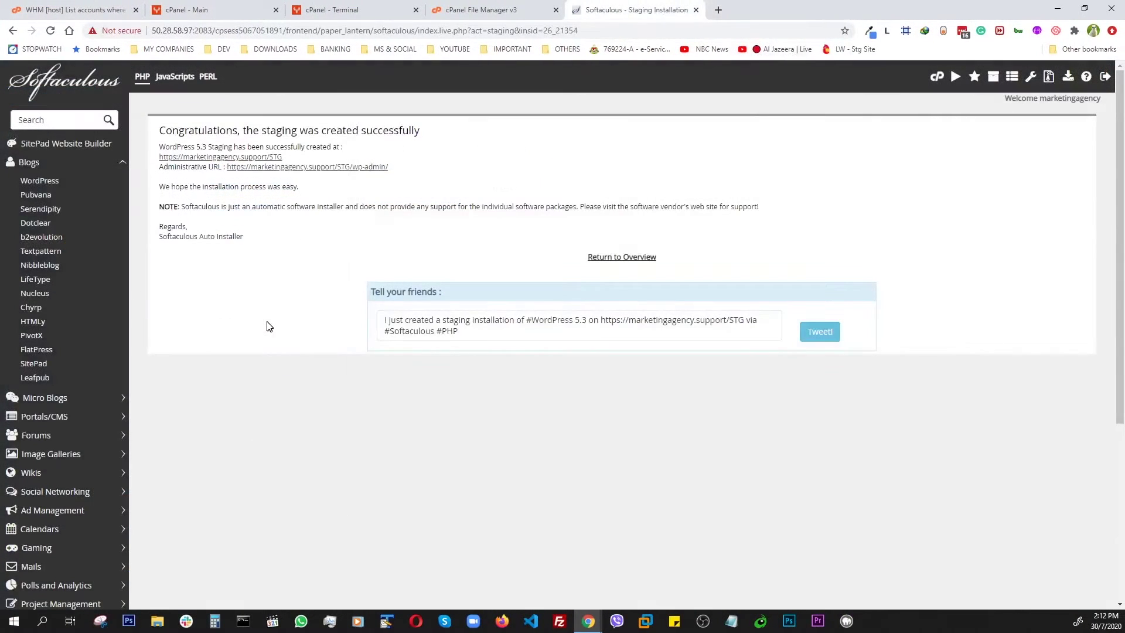
pyautogui.click(629, 258)
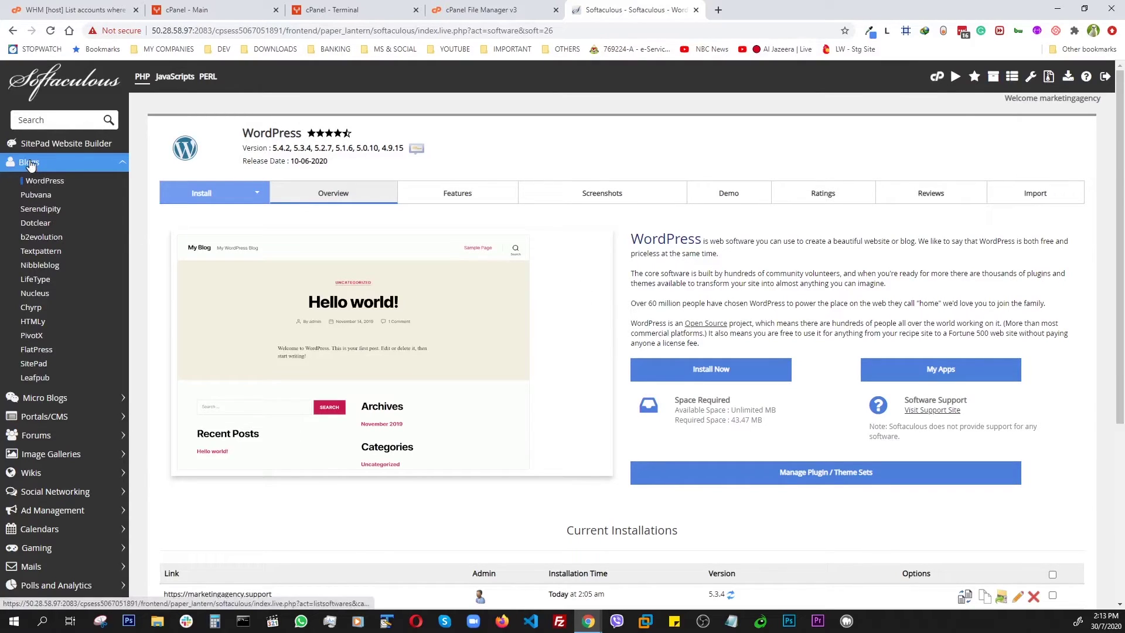
pyautogui.scroll(-4, 673, 385)
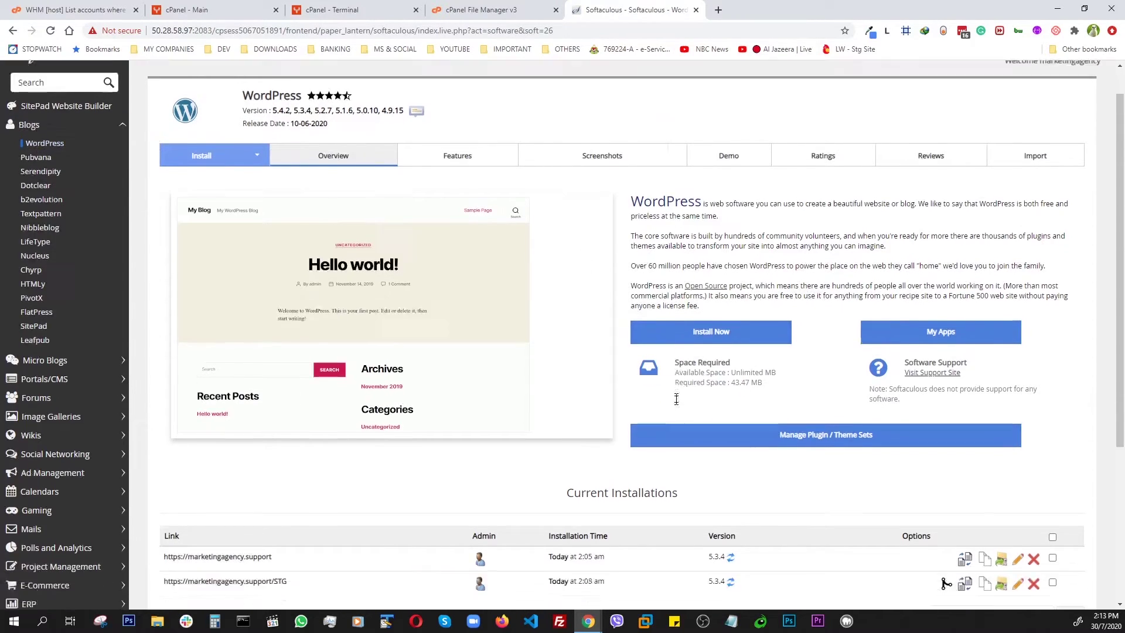
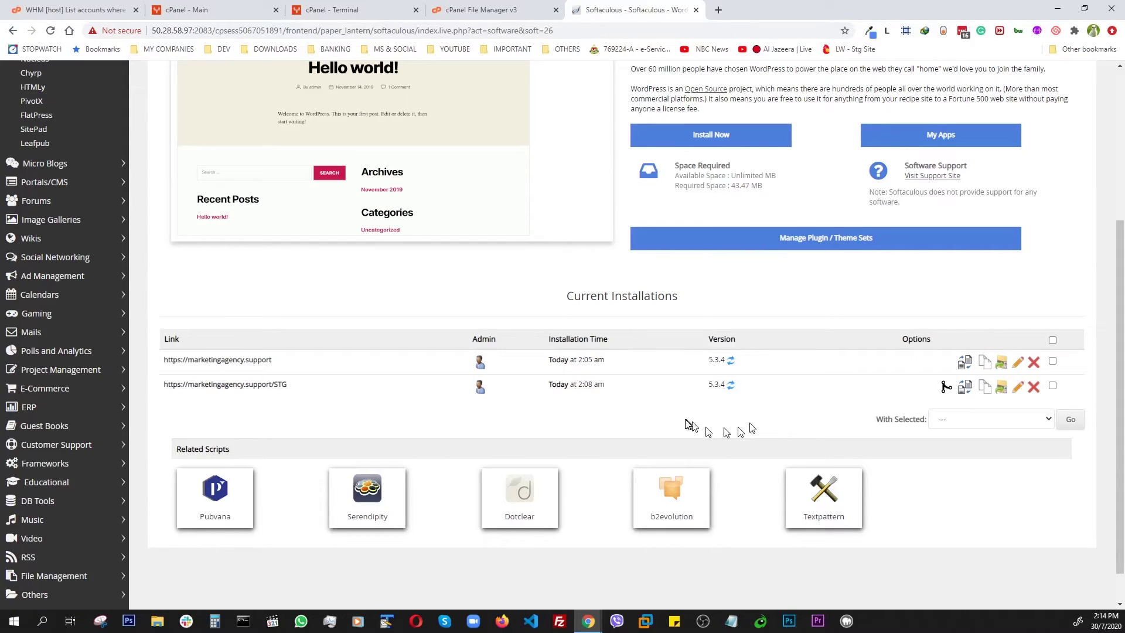
pyautogui.click(945, 387)
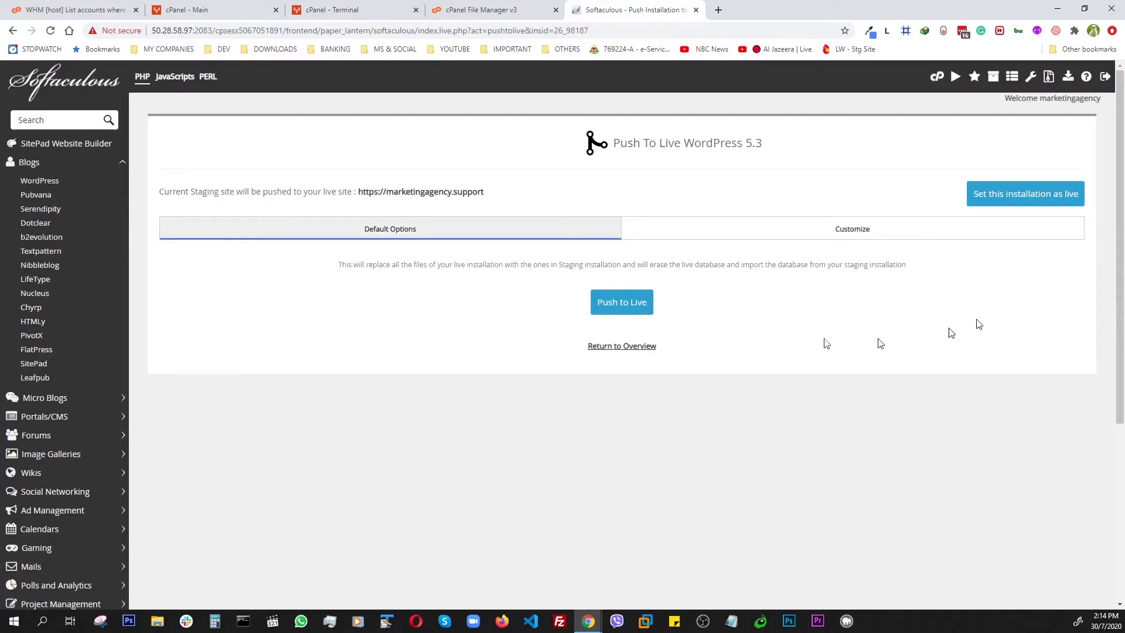
# Review the custom push options, then push the staging site to live with the Default Options.
pyautogui.click(897, 230)
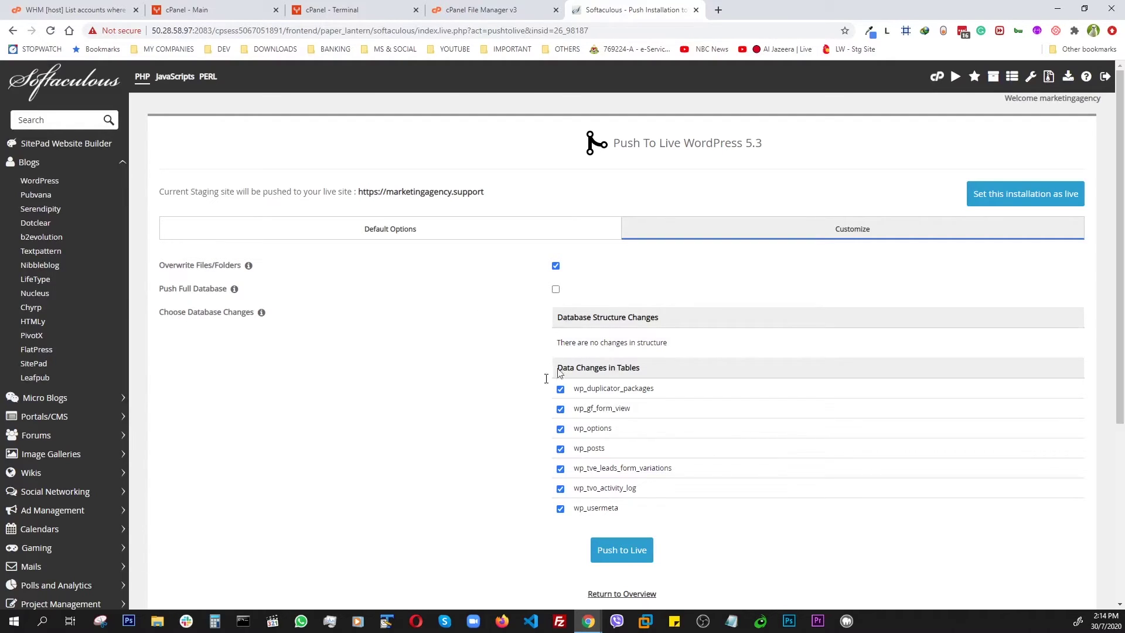
pyautogui.scroll(-1, 486, 369)
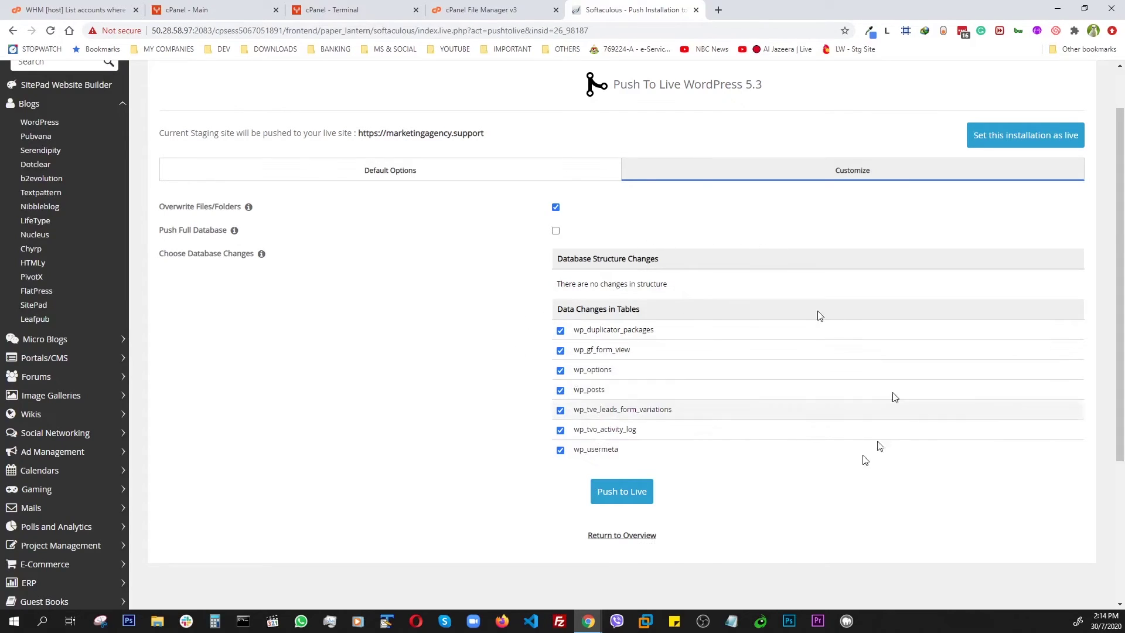
pyautogui.click(439, 169)
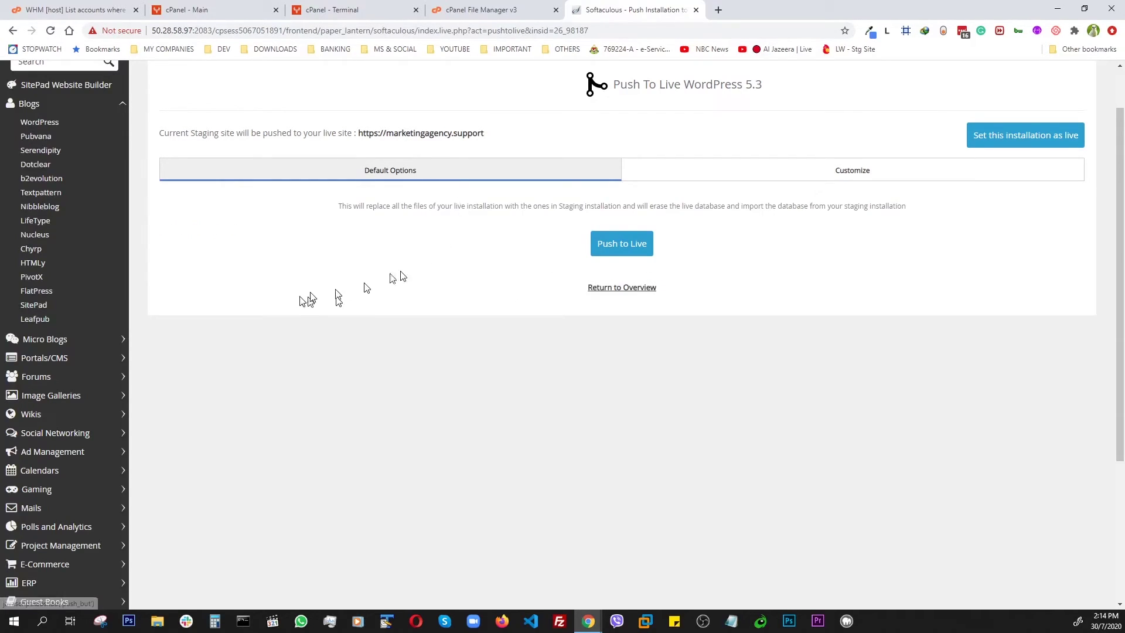
pyautogui.click(618, 243)
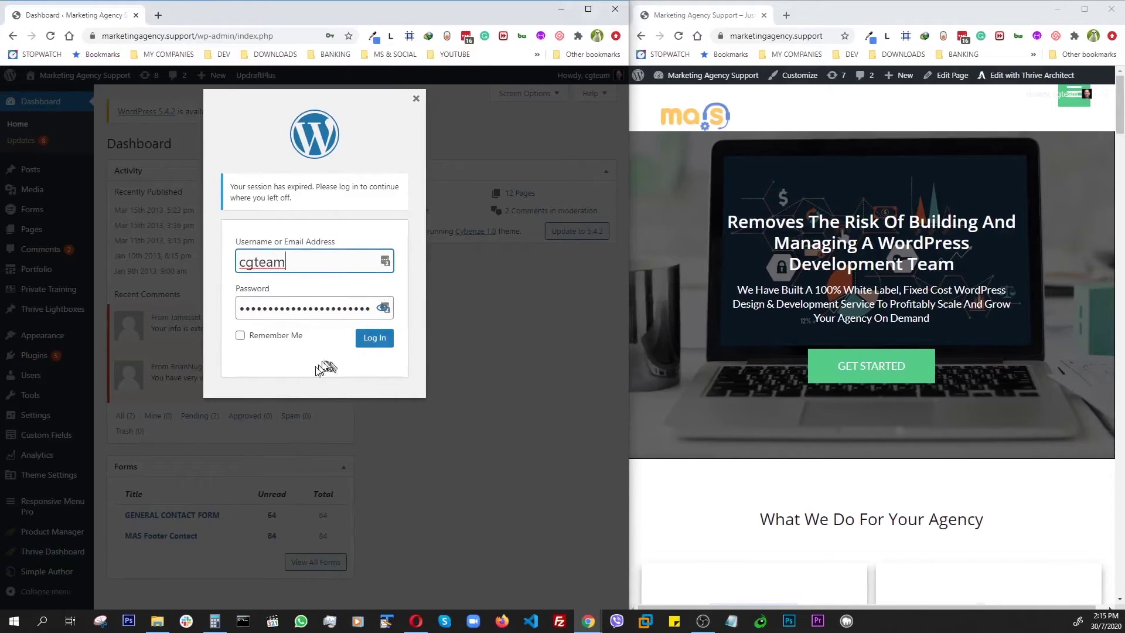
# Log back in to the live site's admin with the prefilled credentials and reload the dashboard to check its WordPress version and updates.
pyautogui.click(369, 339)
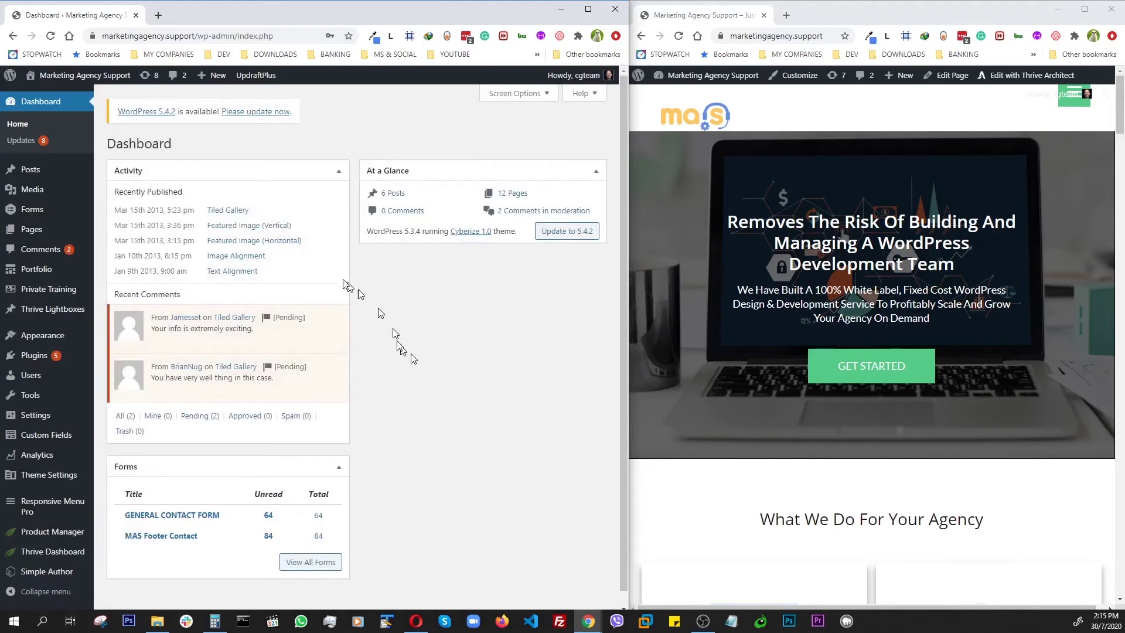
pyautogui.click(50, 36)
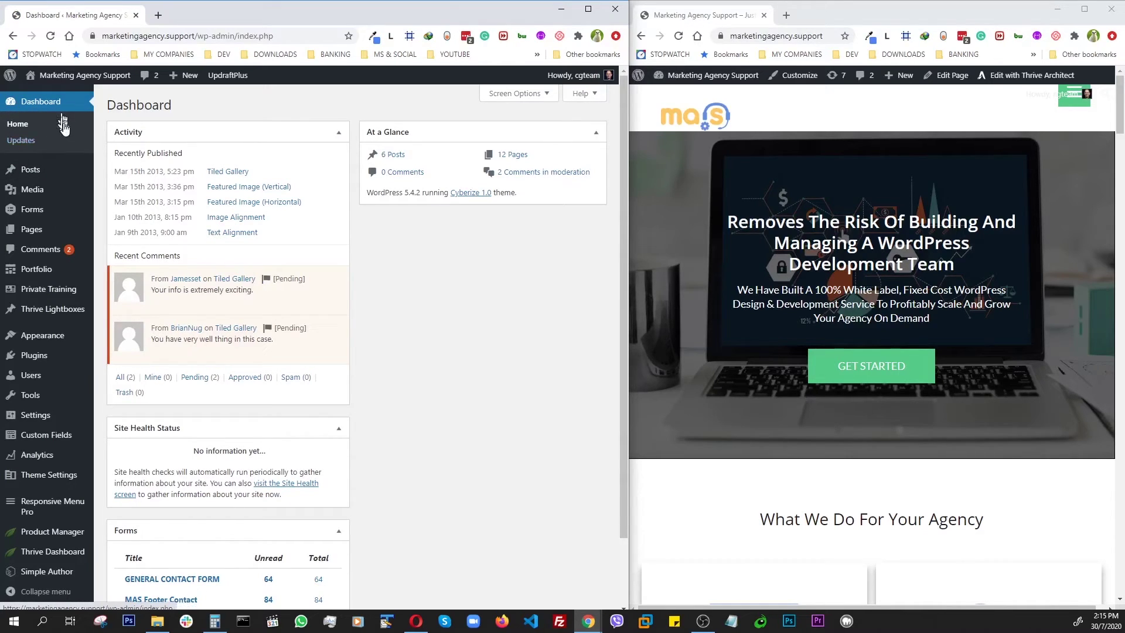
pyautogui.scroll(-2, 63, 325)
pyautogui.scroll(2, 63, 324)
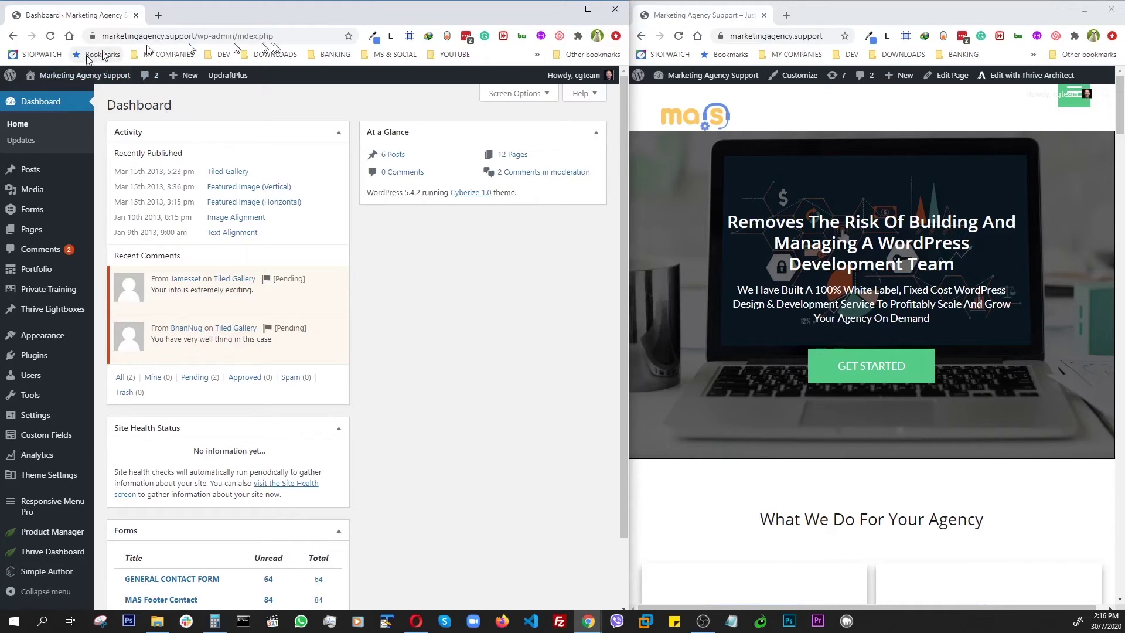
# Reload the live site's front end in a wider window and check its Get Started link and Contact page.
pyautogui.click(678, 36)
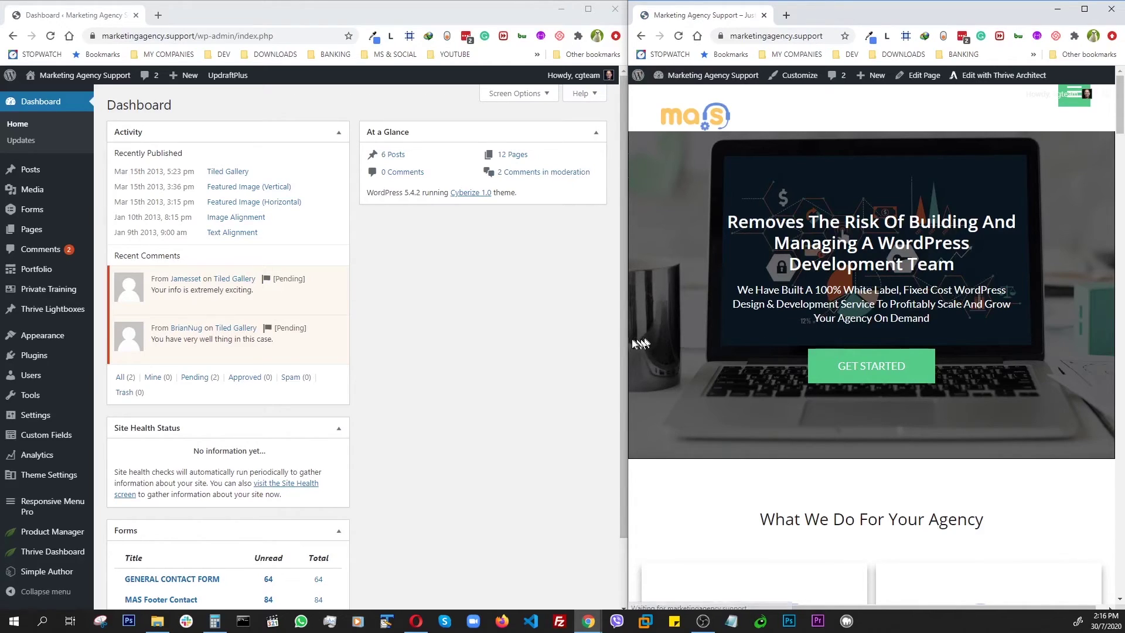
pyautogui.moveTo(623, 339); pyautogui.dragTo(374, 339)
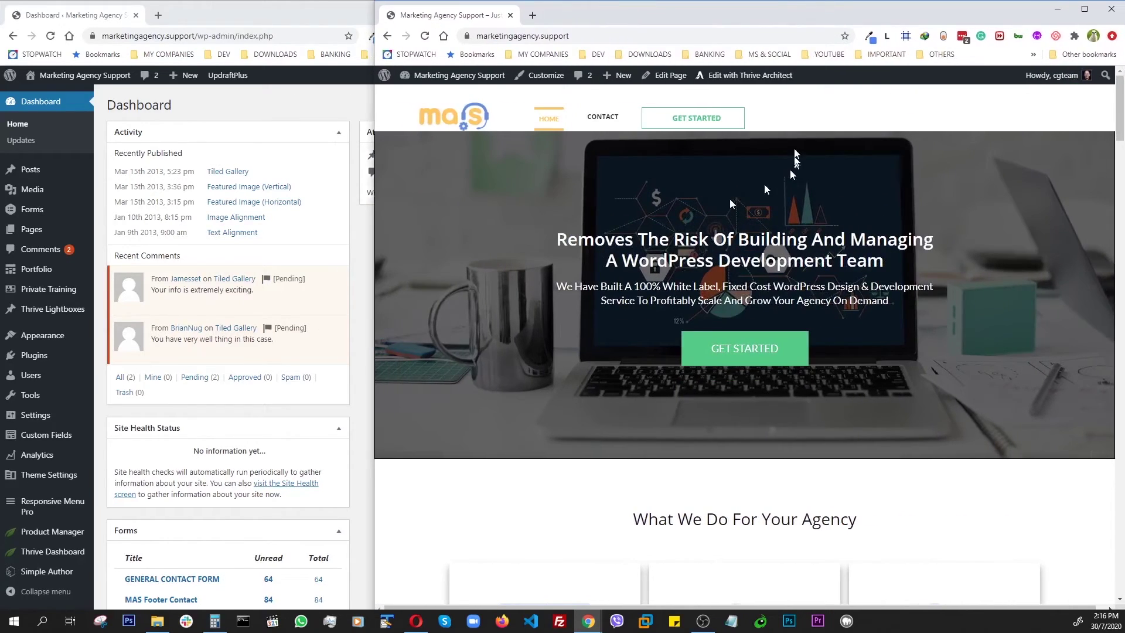
pyautogui.click(671, 124)
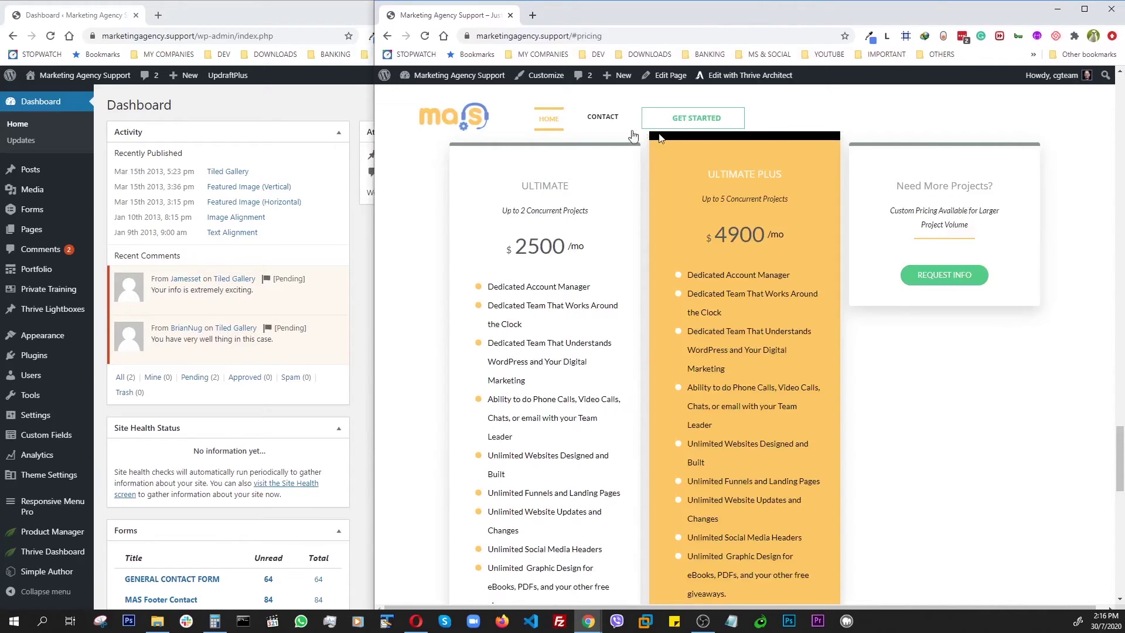
pyautogui.click(614, 119)
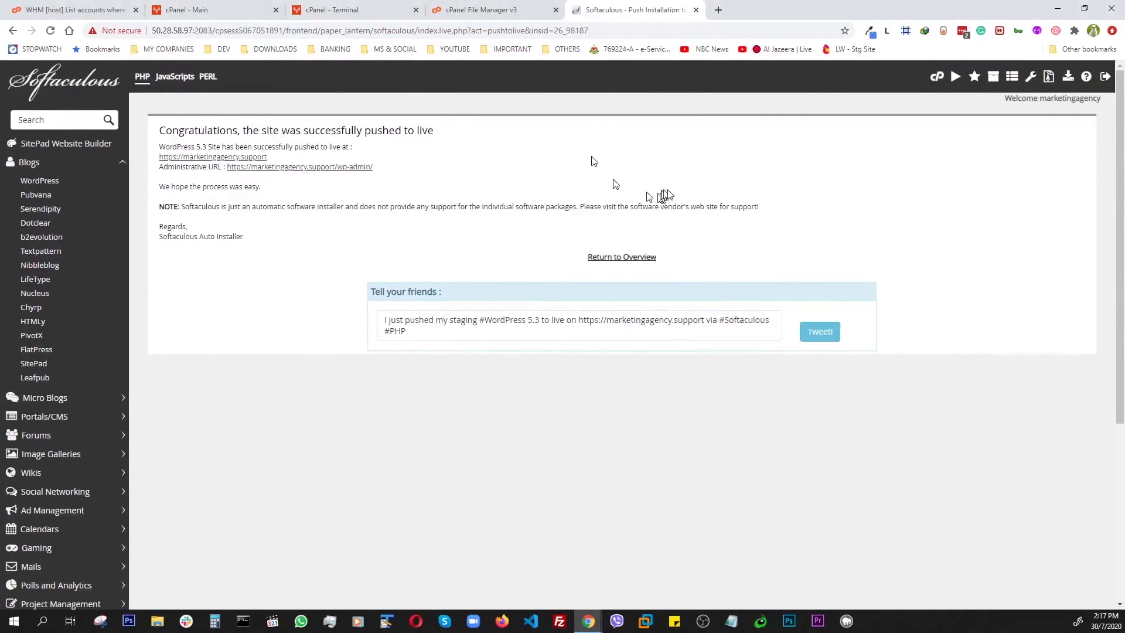
# Return to the Softaculous WordPress overview and completely remove the marketingagency.support/STG staging installation.
pyautogui.click(606, 257)
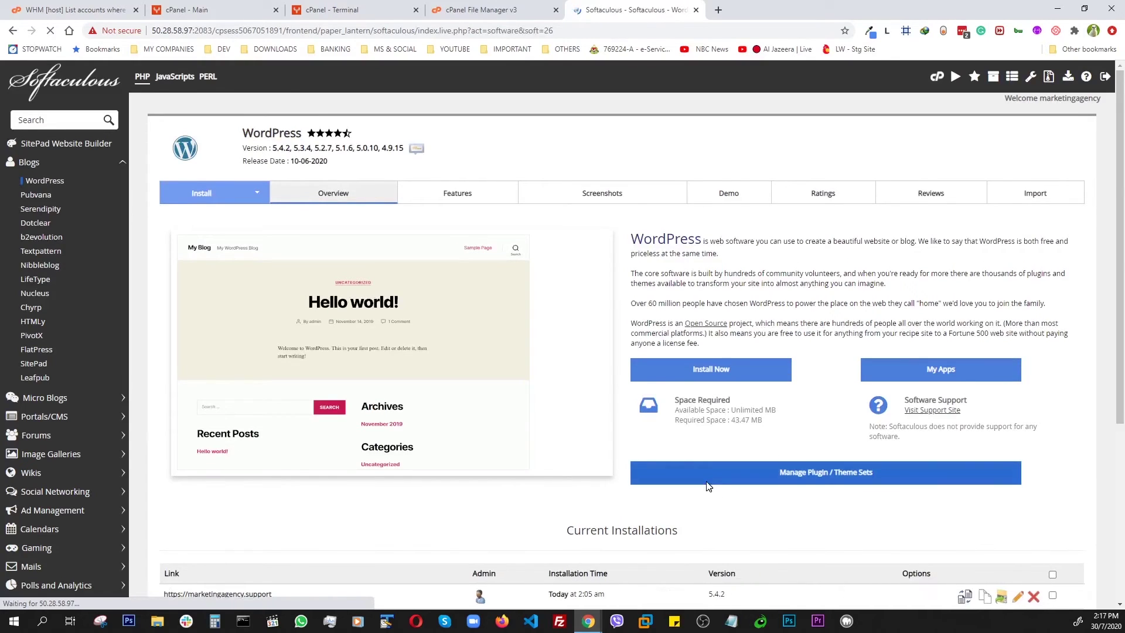
pyautogui.scroll(-2, 709, 478)
pyautogui.scroll(-3, 708, 476)
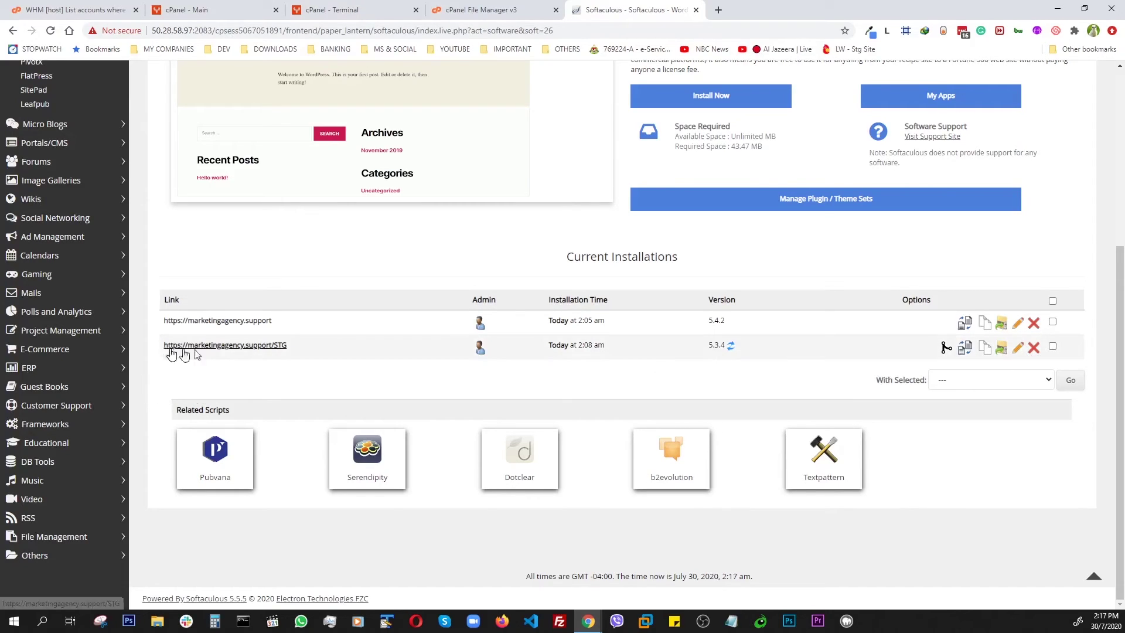
pyautogui.click(1052, 348)
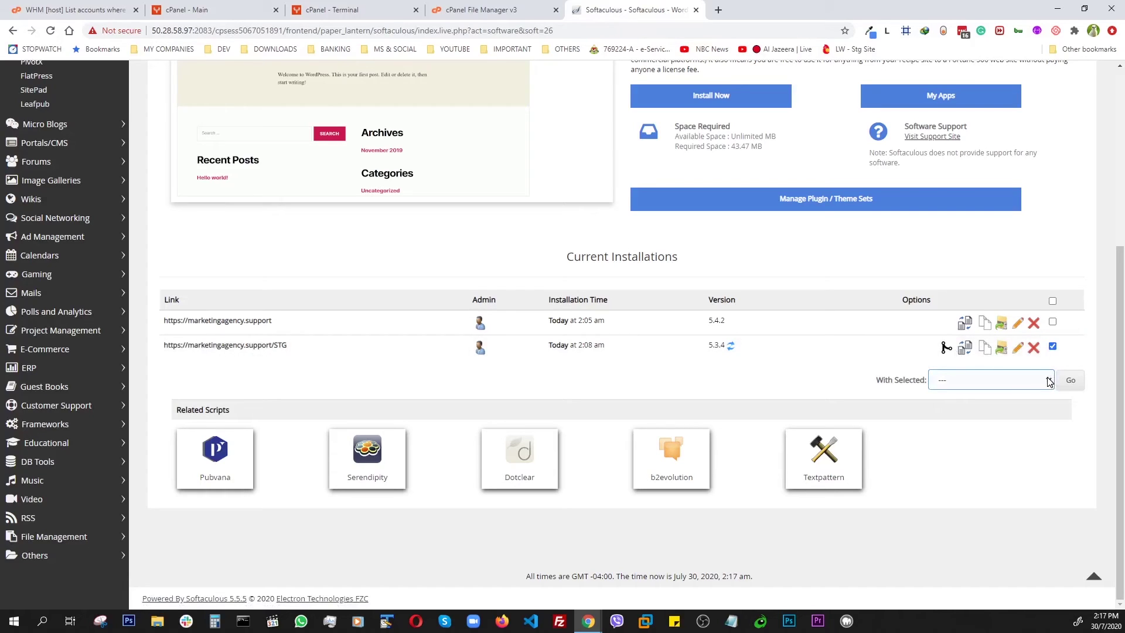
pyautogui.click(1049, 382)
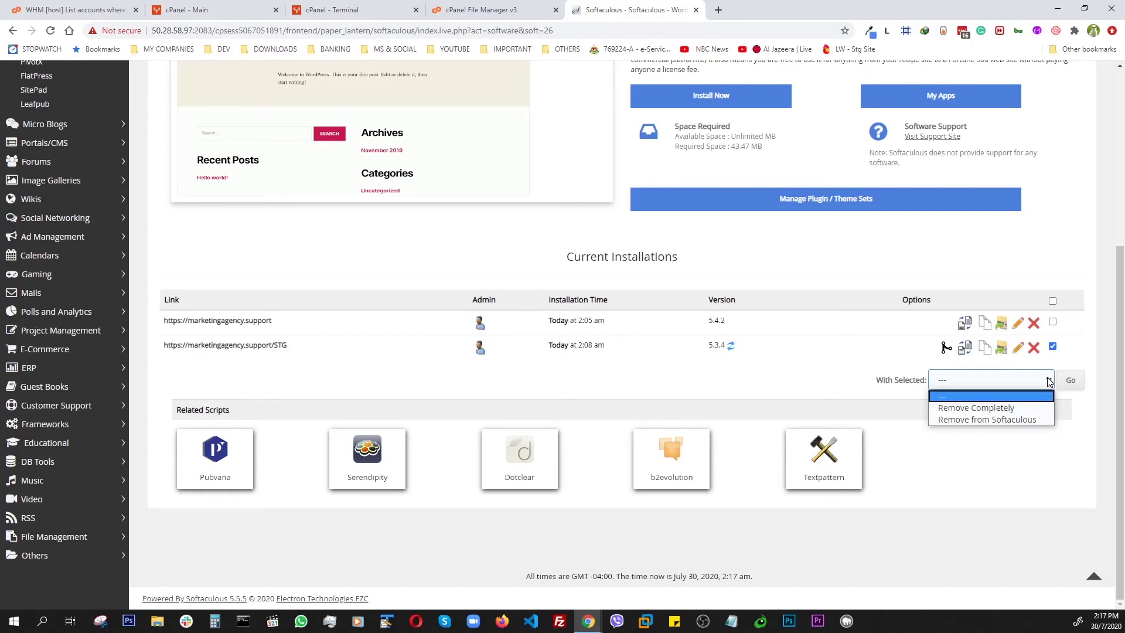
pyautogui.click(982, 410)
pyautogui.click(1027, 455)
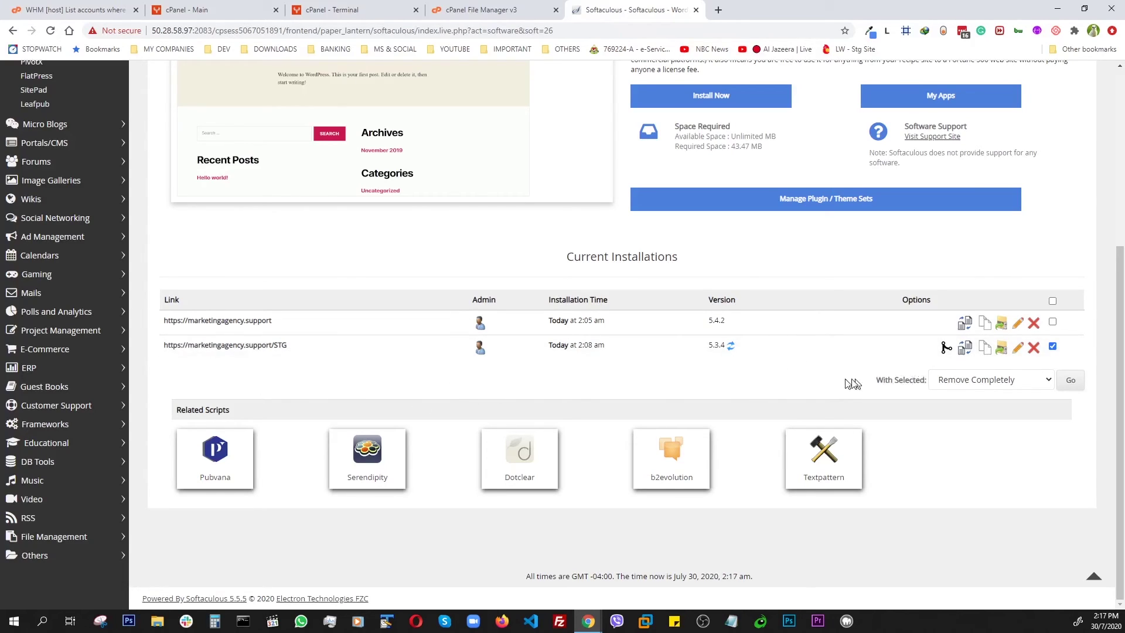
pyautogui.click(1070, 382)
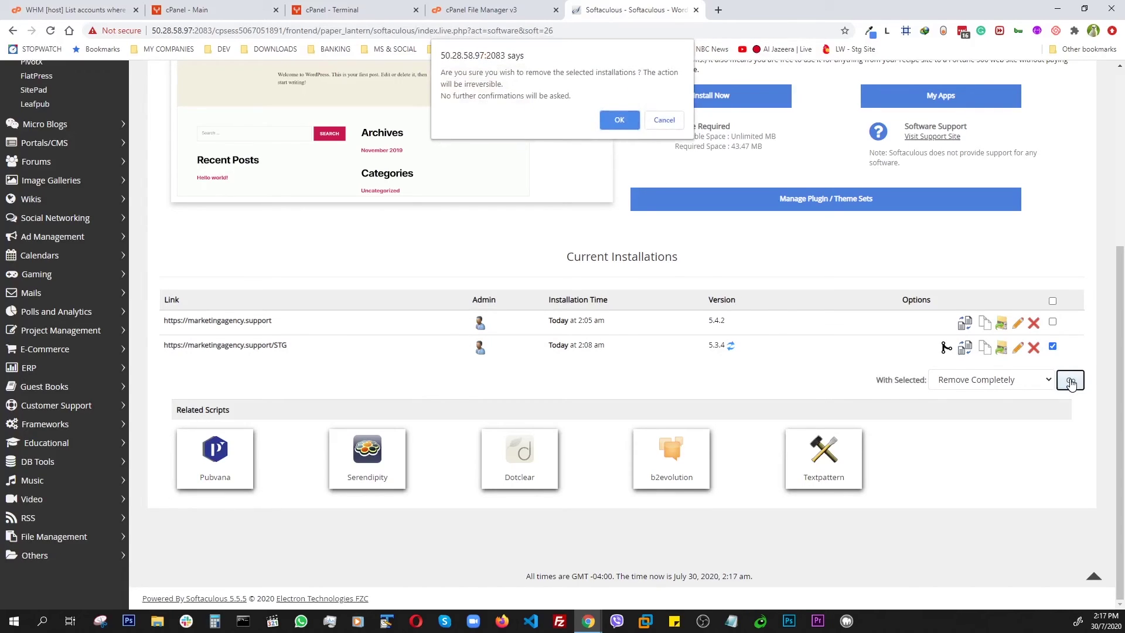
pyautogui.click(620, 117)
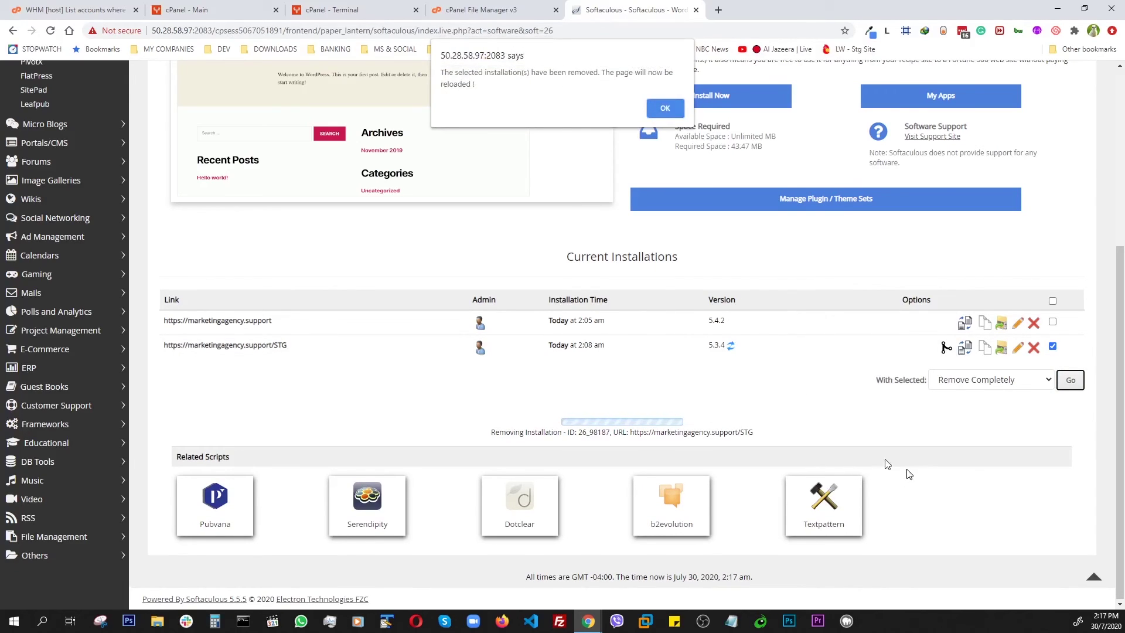
pyautogui.click(660, 108)
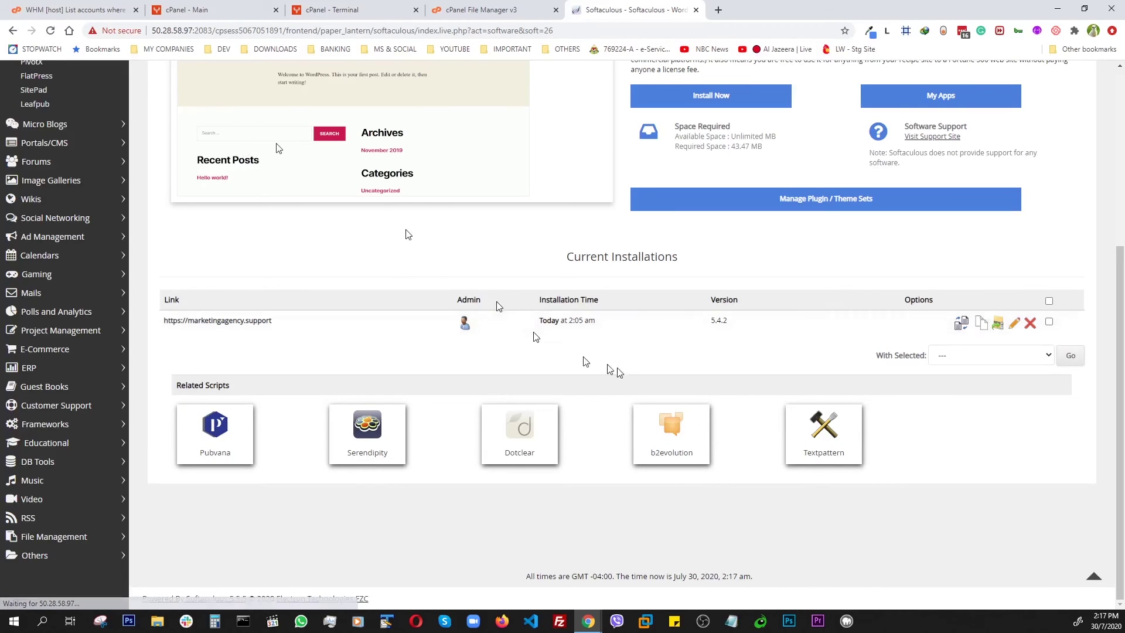
pyautogui.scroll(-4, 628, 392)
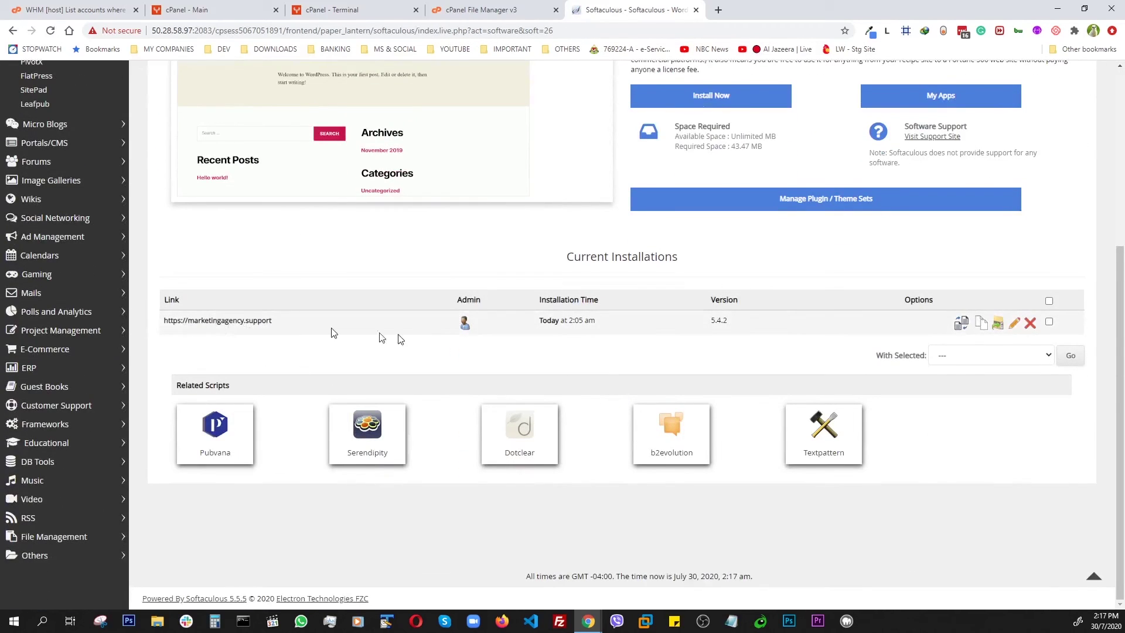
pyautogui.scroll(5, 584, 342)
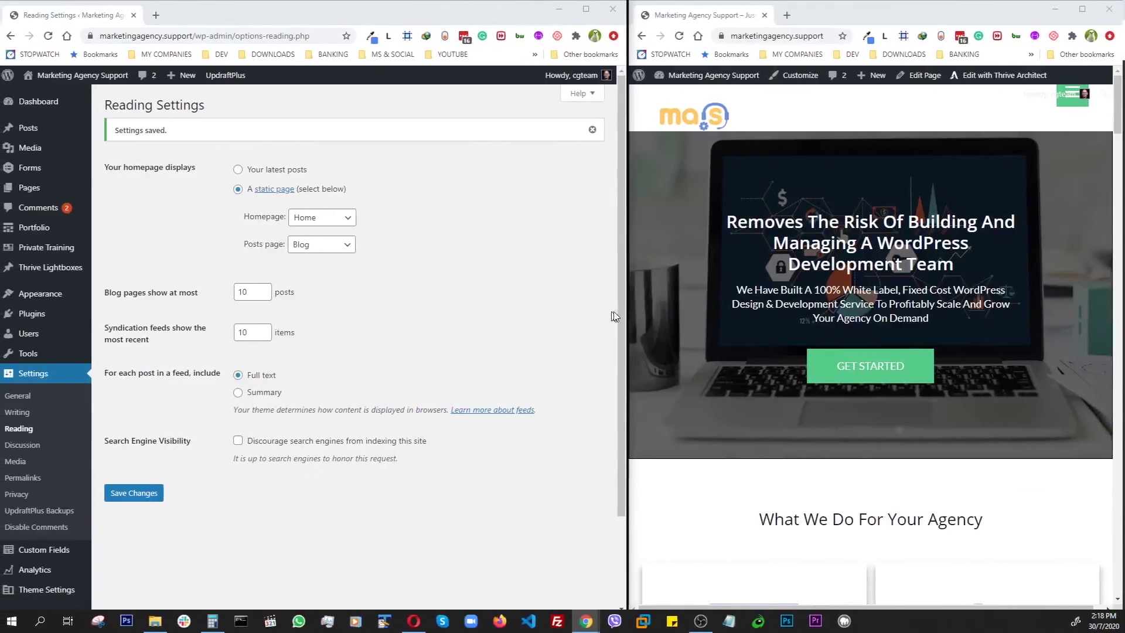
# Return from Reading Settings to the live site's dashboard.
pyautogui.click(41, 103)
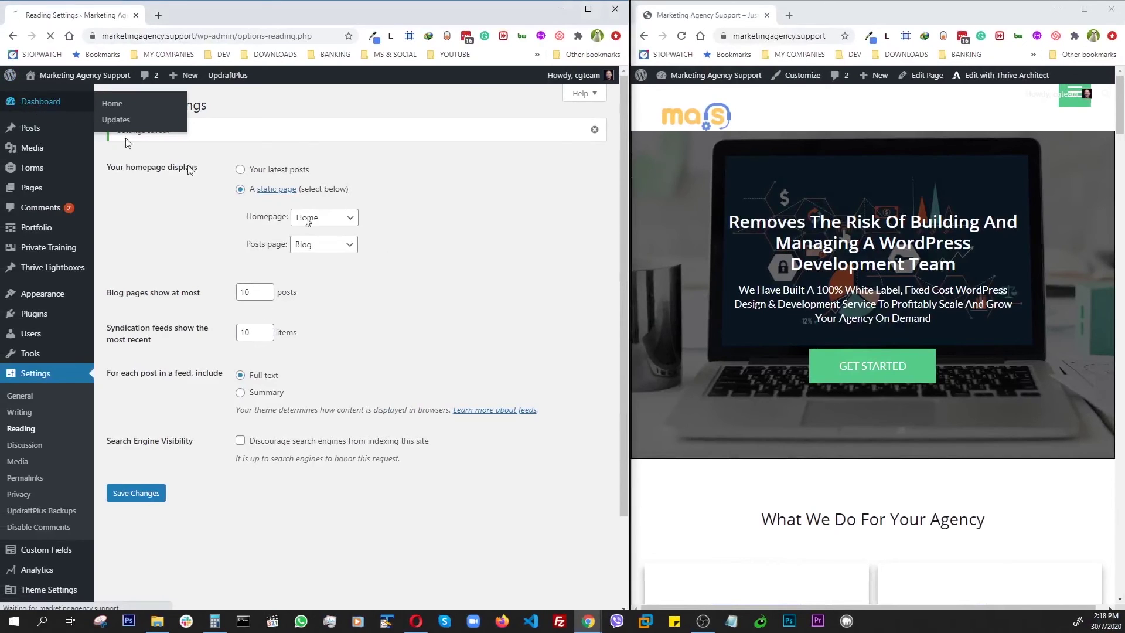